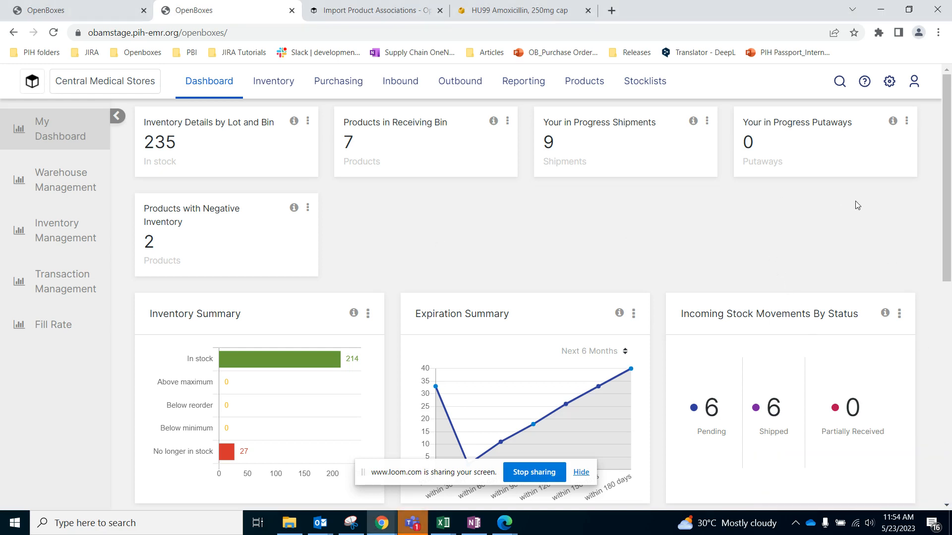
Step: Download the Product Associations template from the OpenBoxes data import page
click(889, 83)
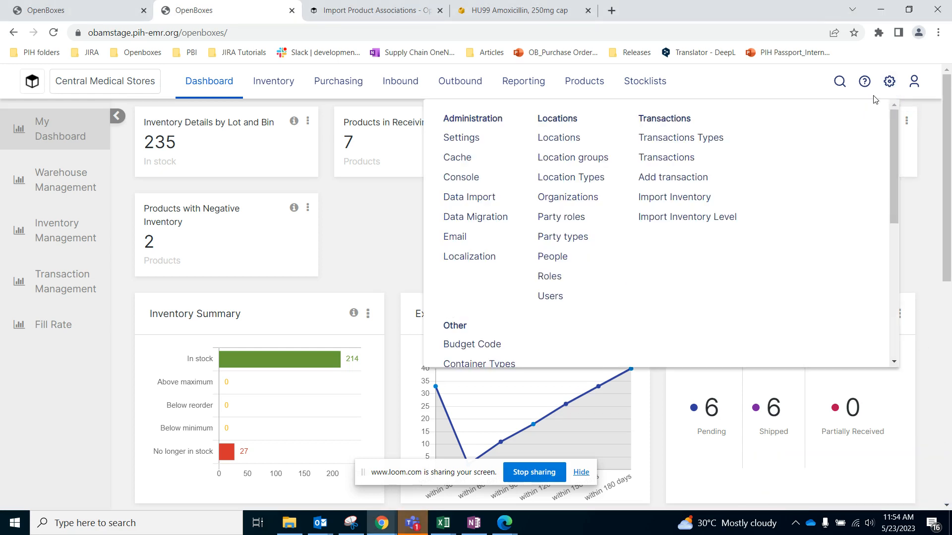
click(467, 199)
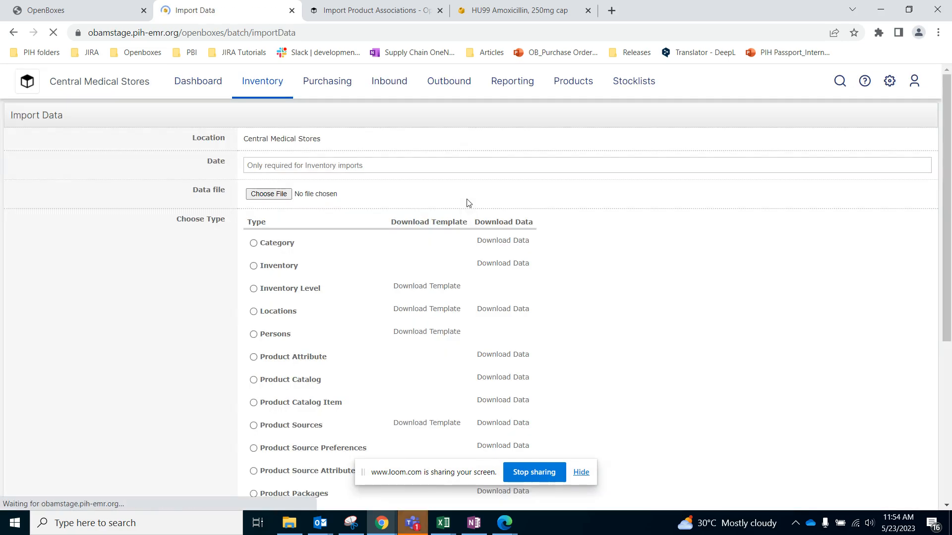
scroll(600, 250, down, 1)
scroll(572, 273, down, 3)
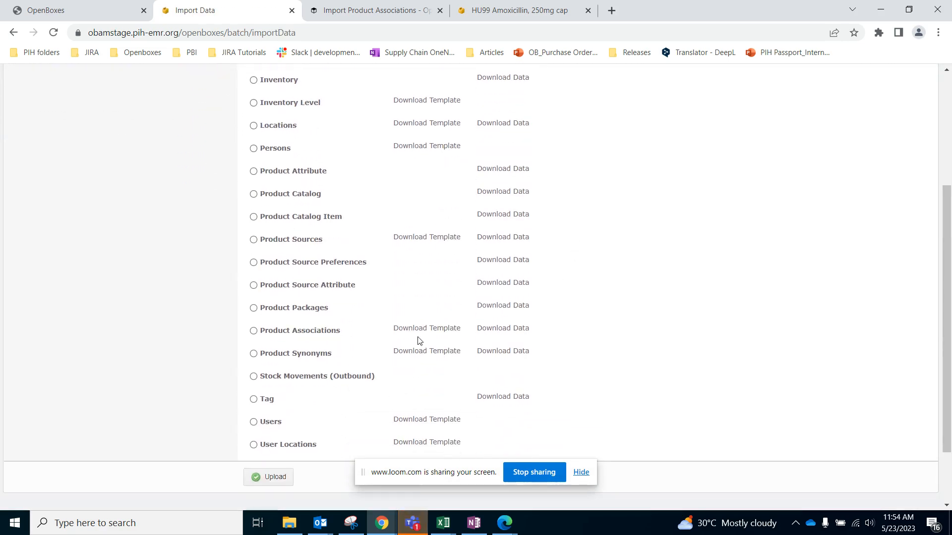
scroll(409, 313, up, 1)
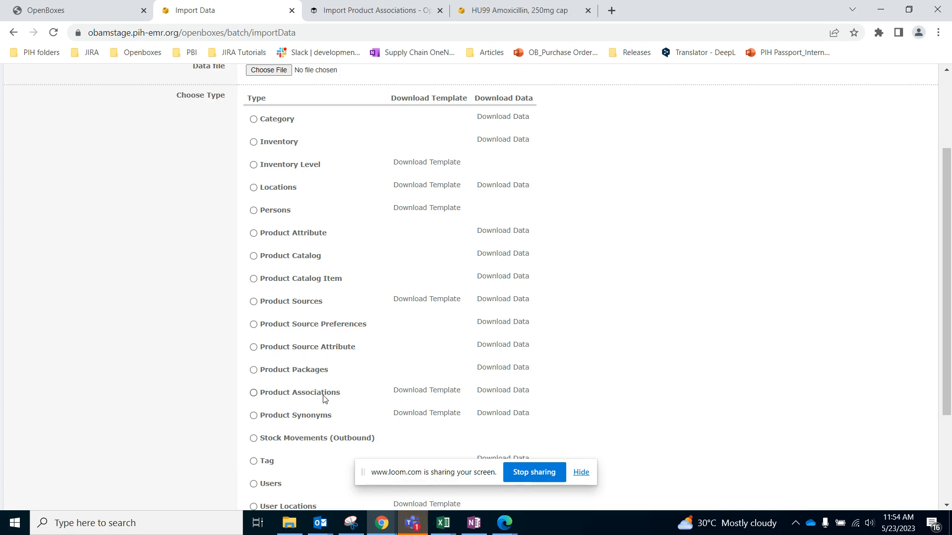
click(427, 390)
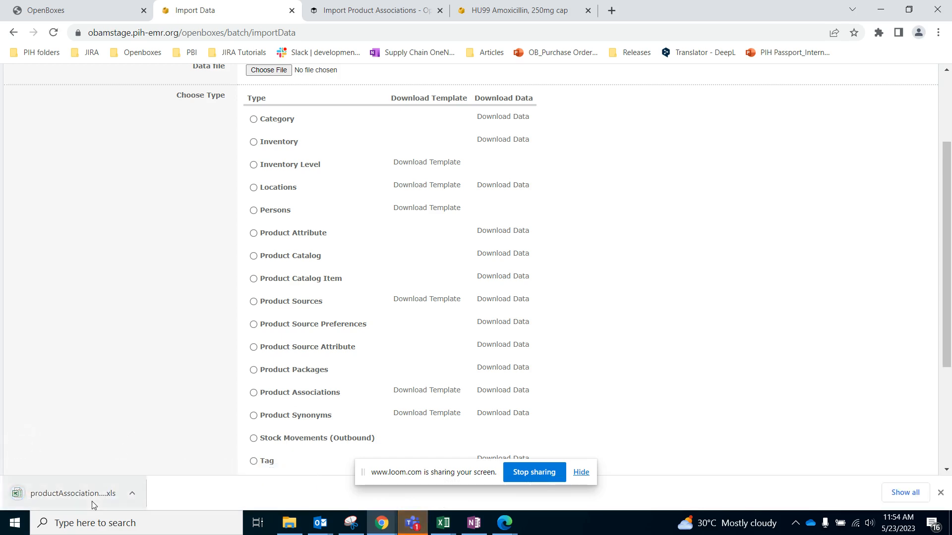
Step: Open the downloaded productAssociations file in Excel and enable editing
click(92, 502)
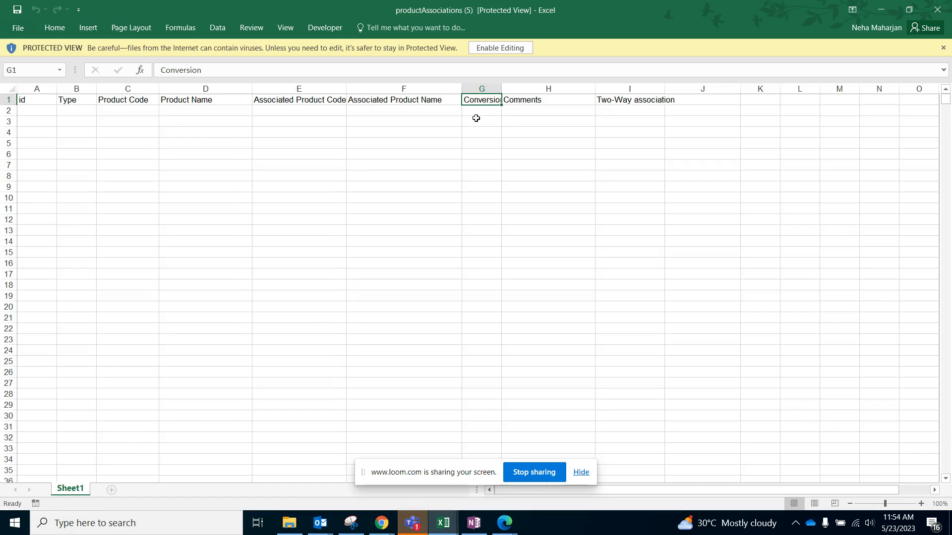
click(492, 52)
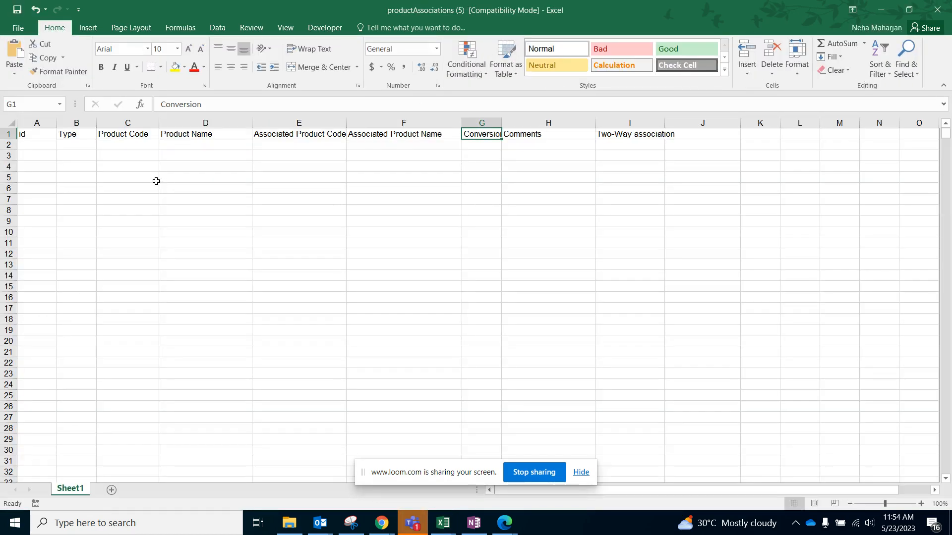
click(72, 147)
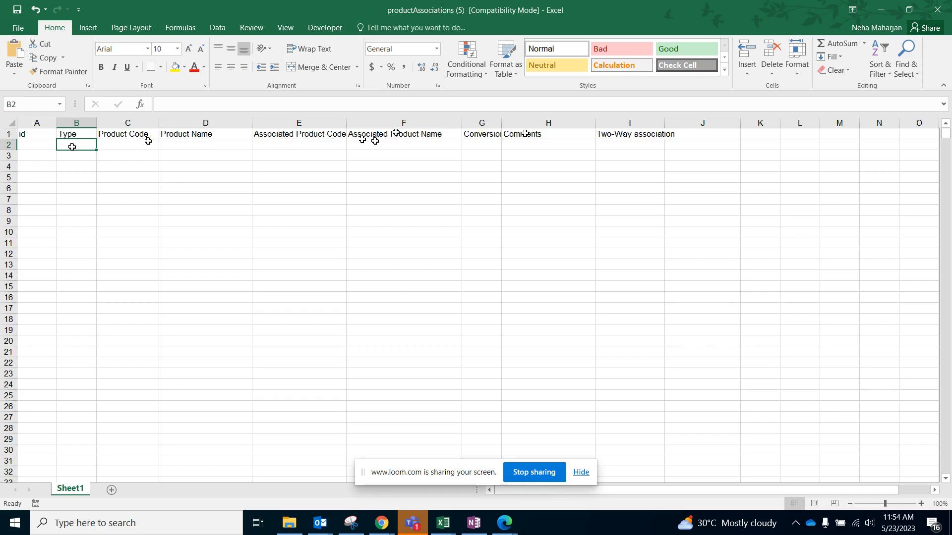
click(615, 133)
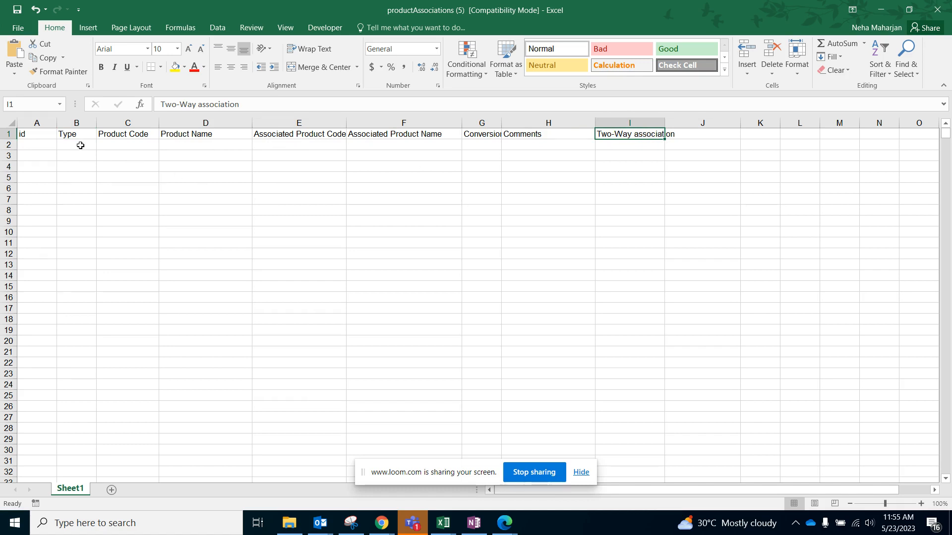
Step: Fill row 2 with type Substitute, product code UR01 and product name "amoxicillin, 500 mg cap"
click(78, 144)
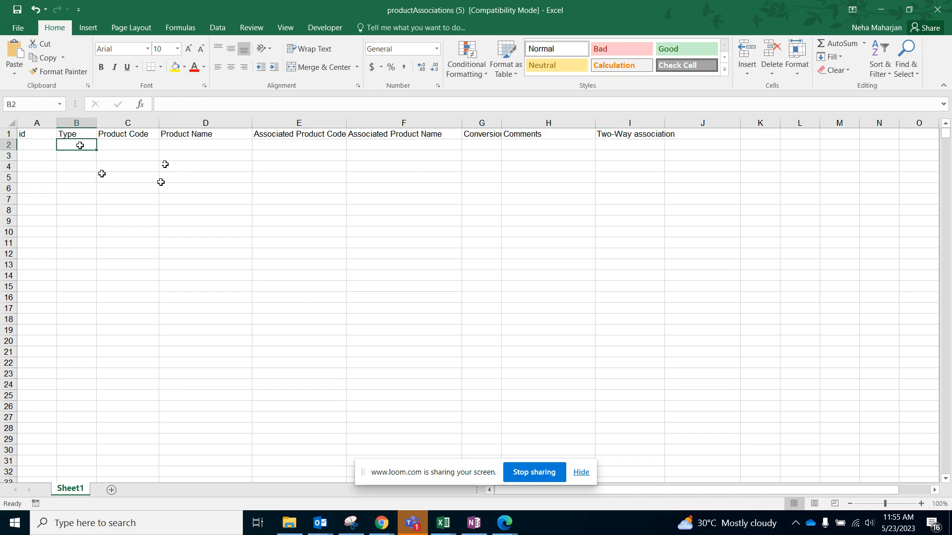
text(Substitute)
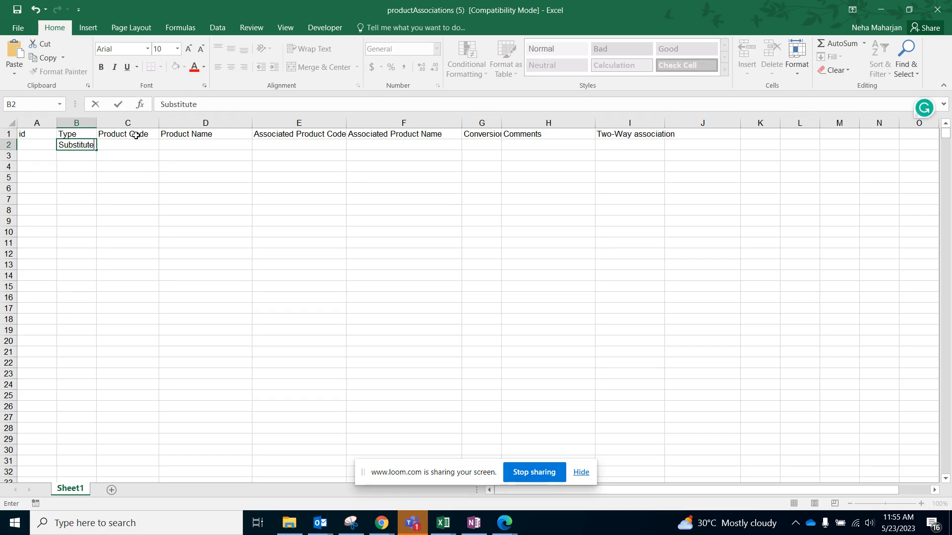
key(Tab)
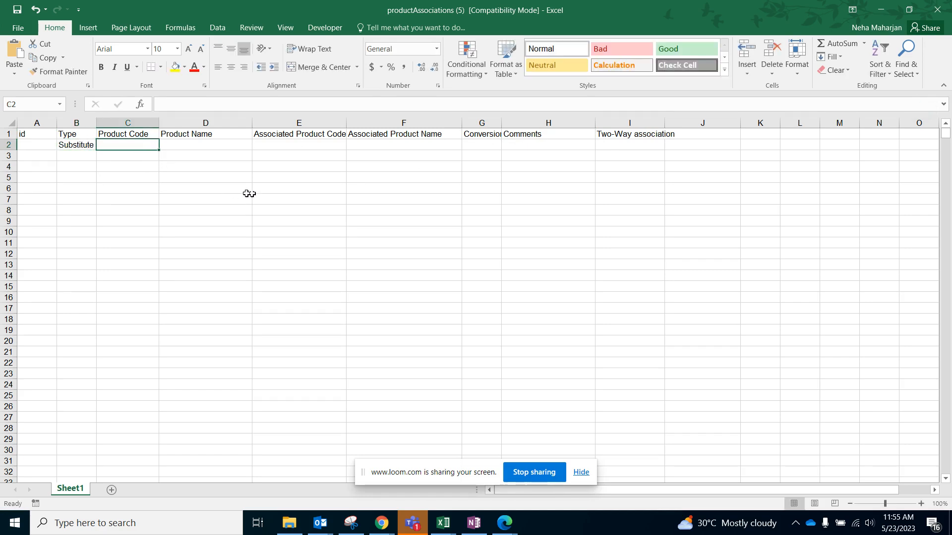
text(UR01)
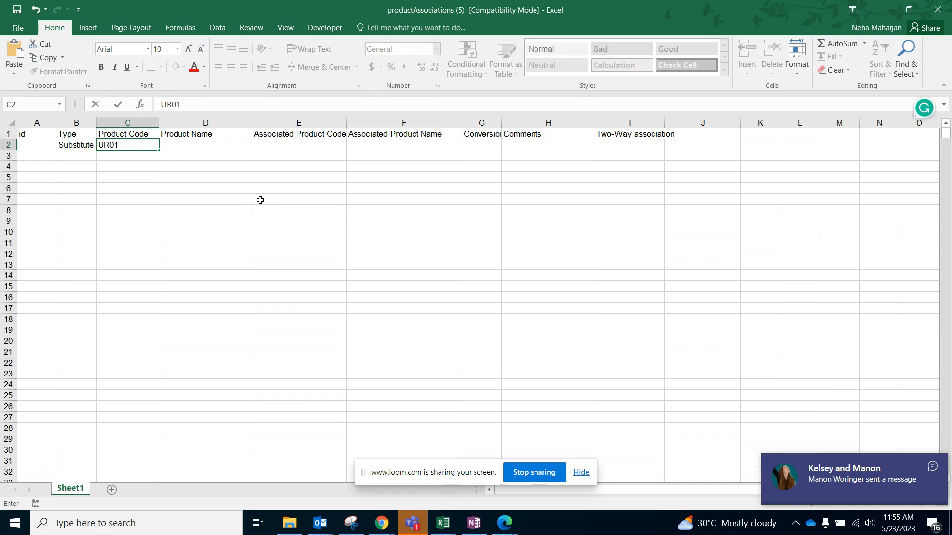
key(Tab)
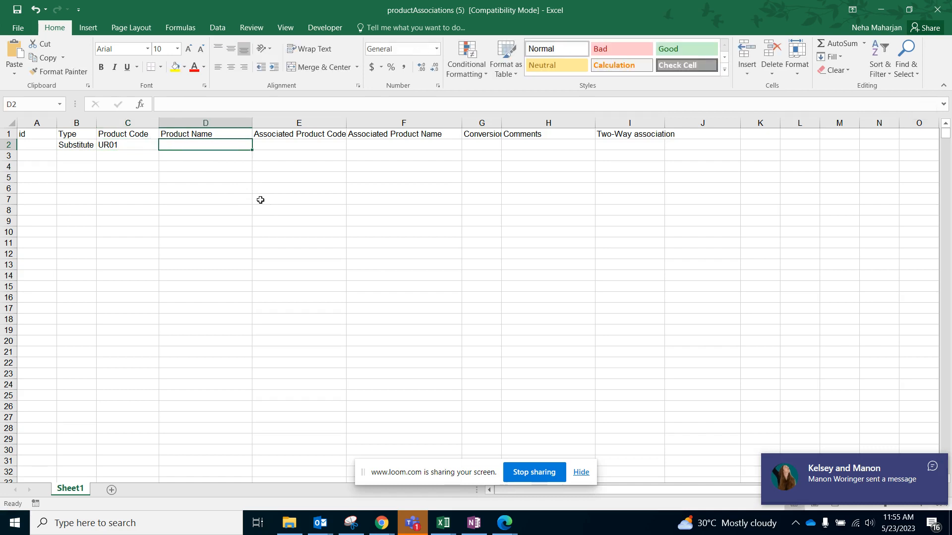
text(amoxici)
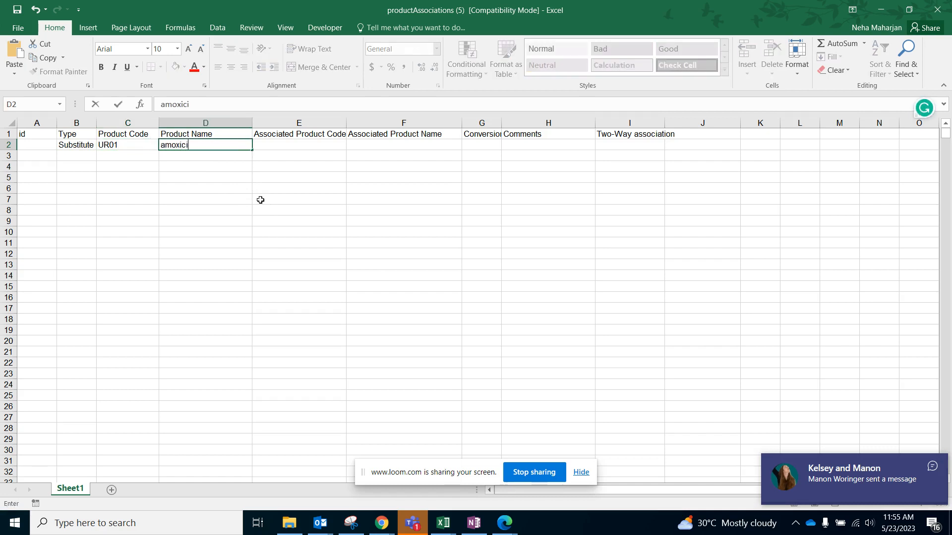
text(llin, 500 mg cap)
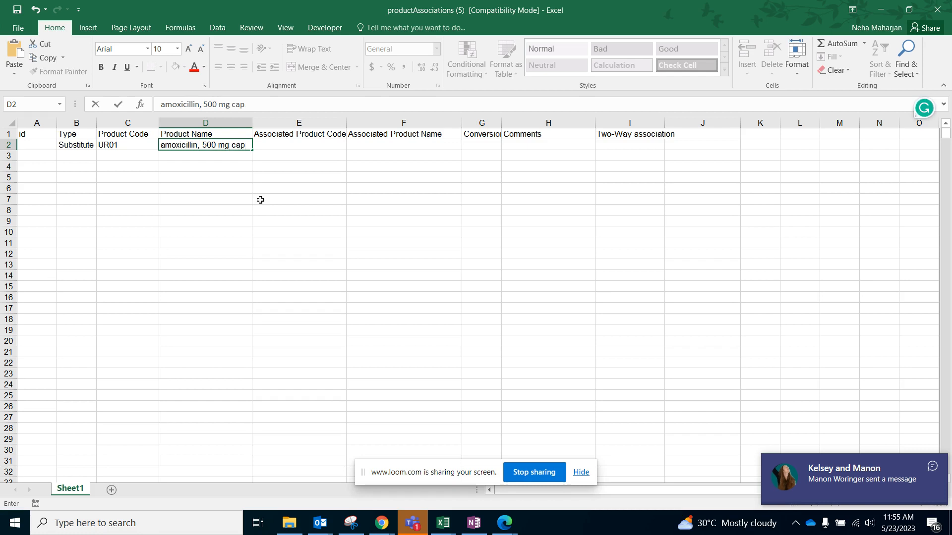
key(Tab)
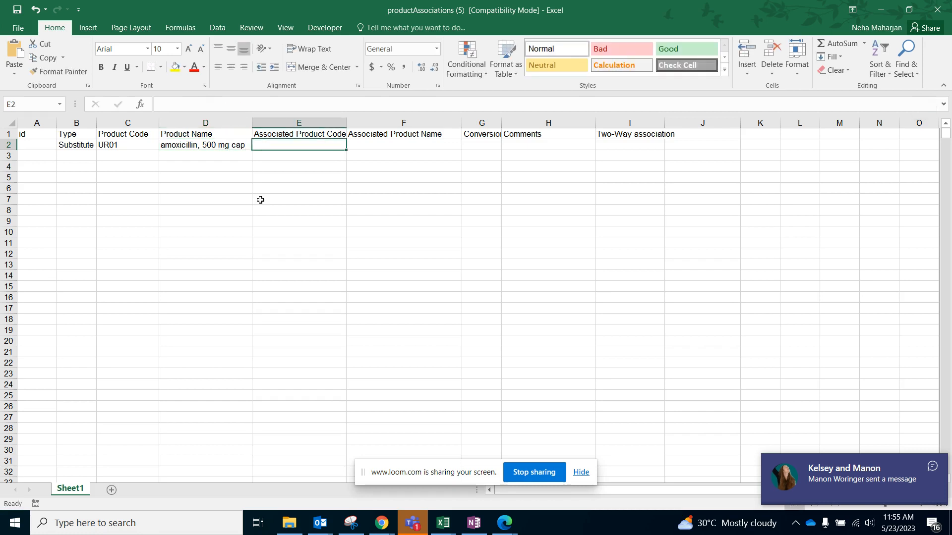
Step: Enter QQ48 as row 2's associated product code and "Ampicillin, 500 mg inj" as its associated product name
text(QQ)
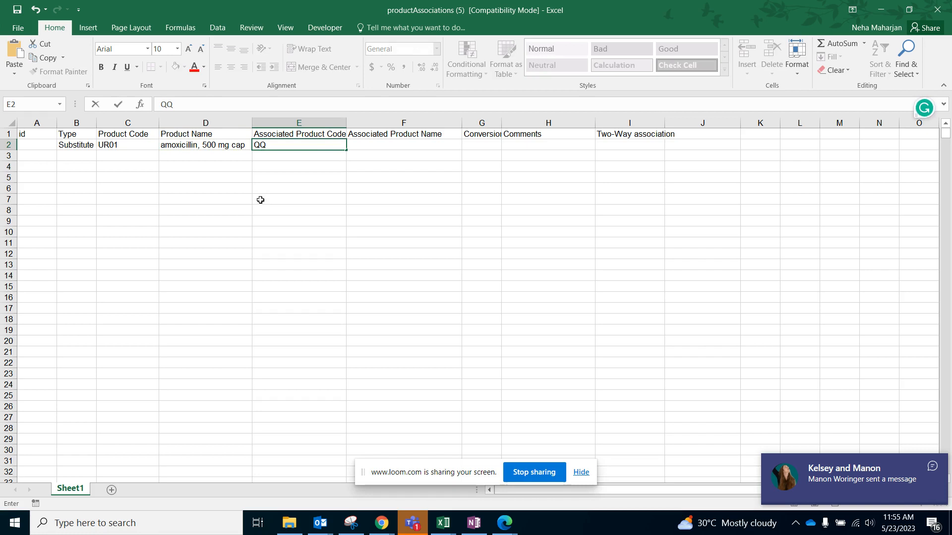
text(48)
key(Tab)
text(A)
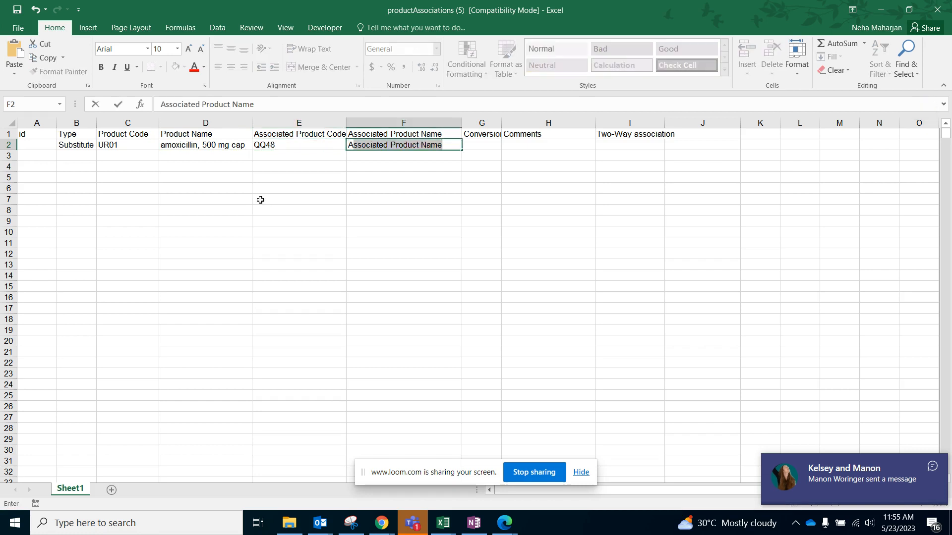
text(mpicillin, )
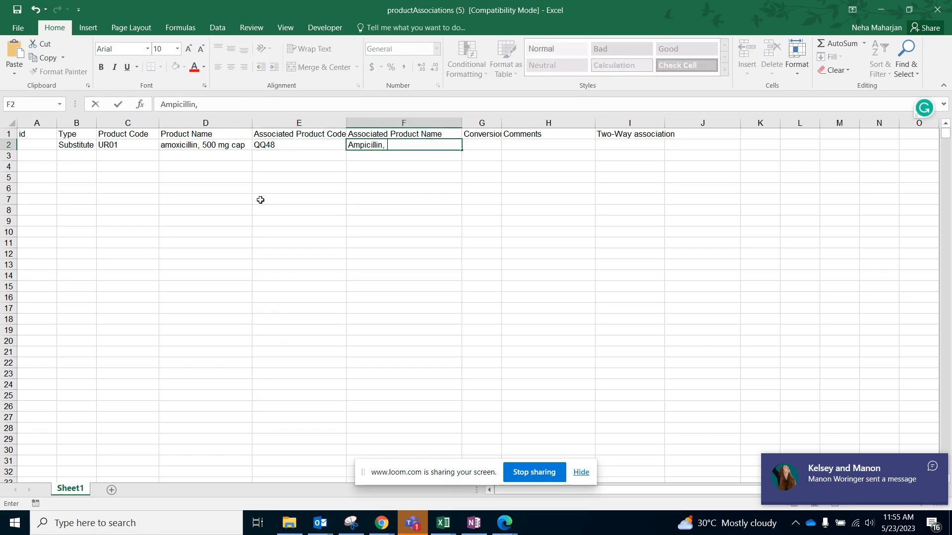
text(500 mg inj)
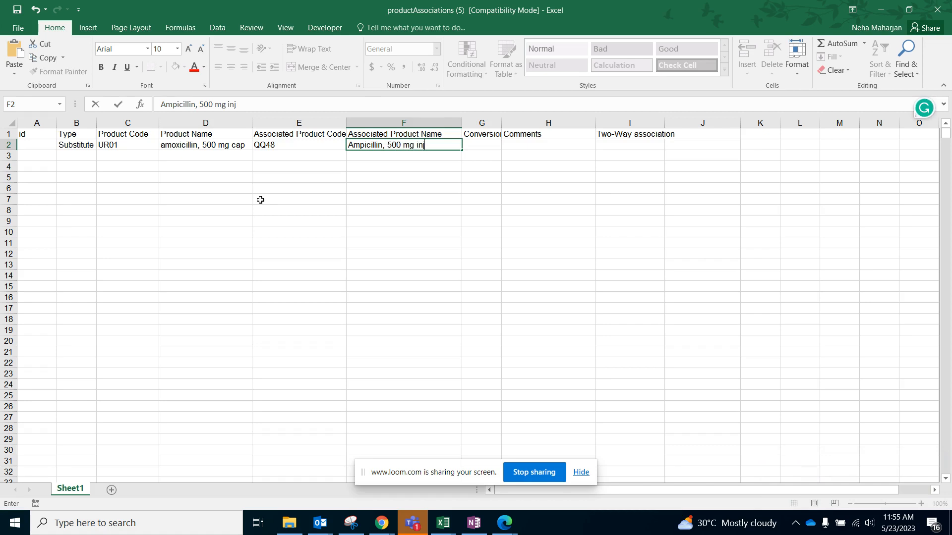
key(Tab)
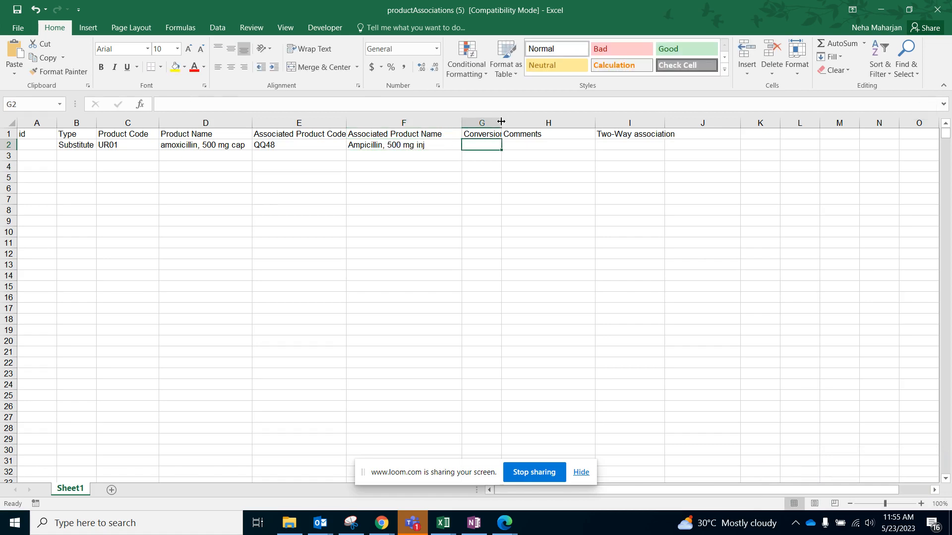
Step: Widen the Conversion column to fit its heading and set row 2's Two-Way association to True
drag(501, 121, 514, 121)
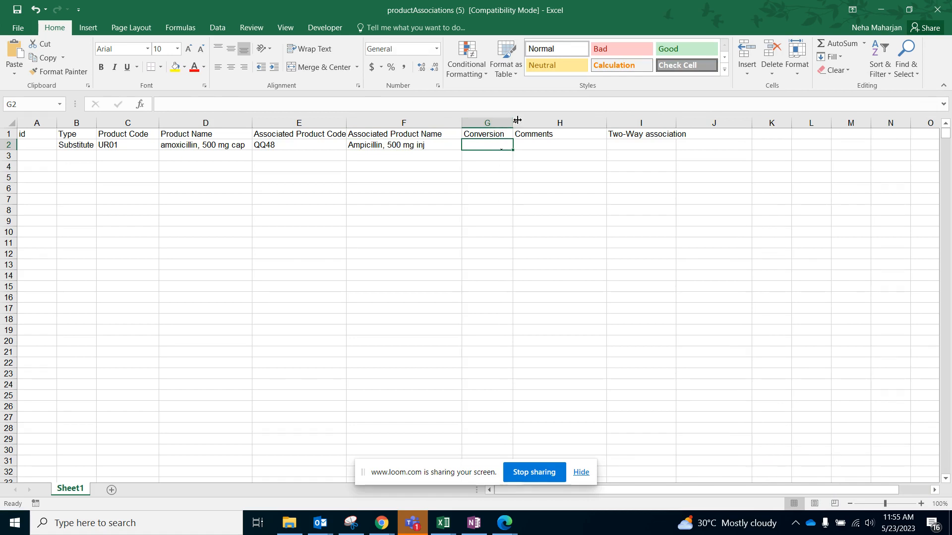
click(530, 146)
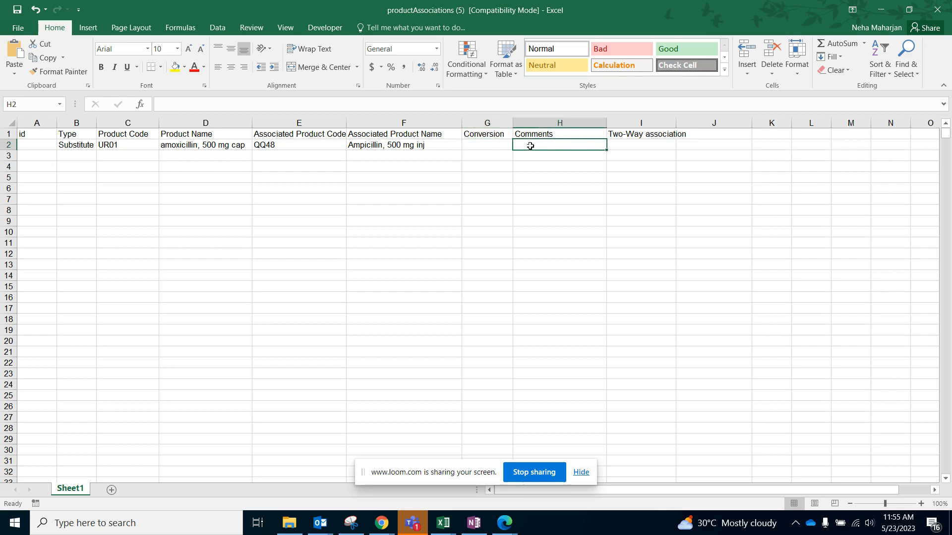
click(619, 146)
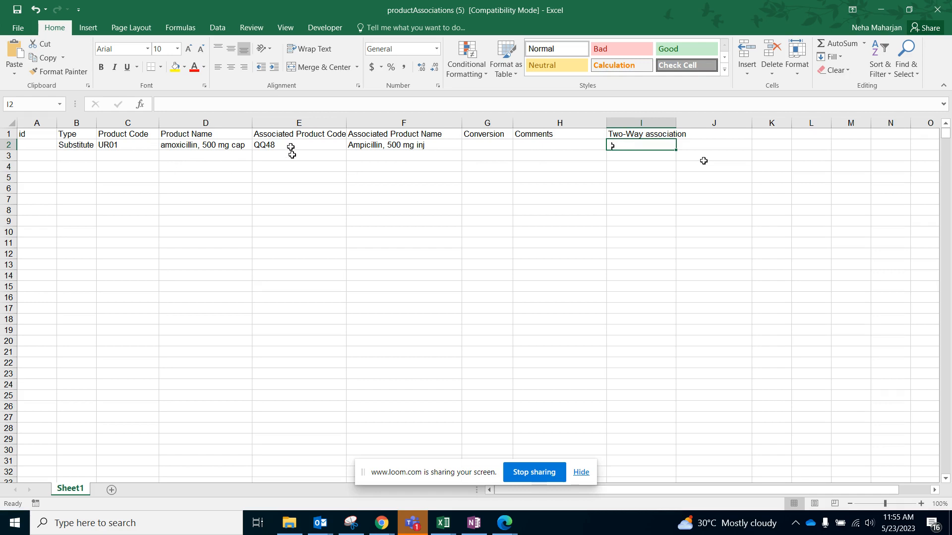
text(Tr)
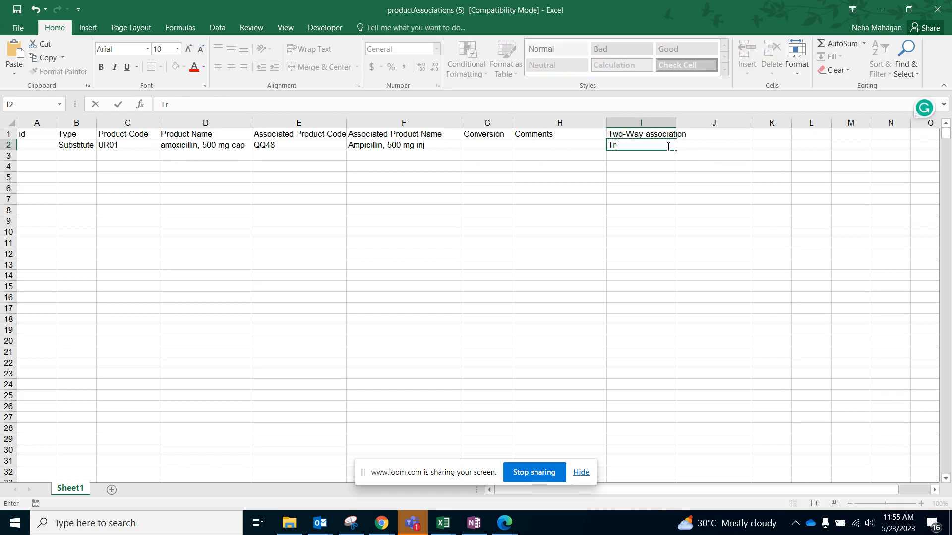
text(ue)
click(85, 158)
Step: Fill the Substitute type down to row 3 and enter UR01 as that row's product code
click(77, 142)
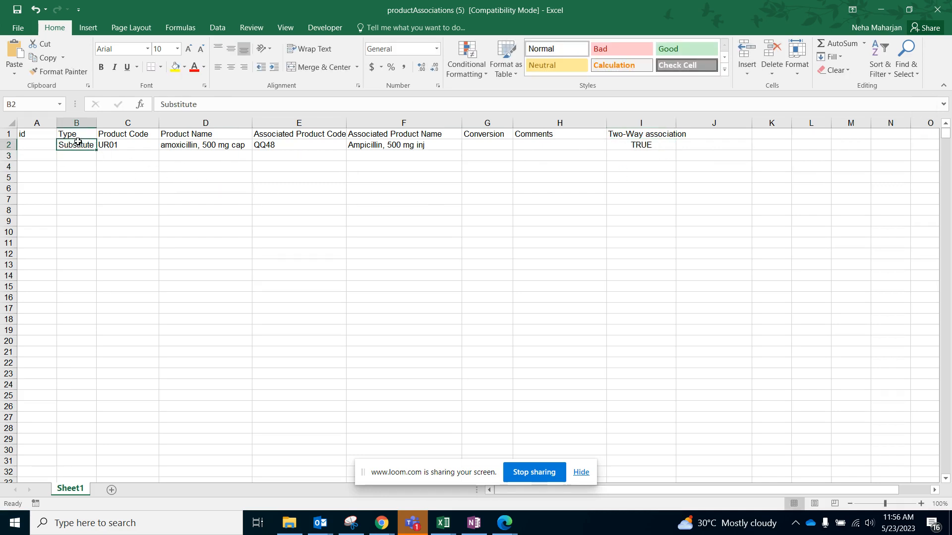
drag(96, 150, 96, 159)
click(122, 158)
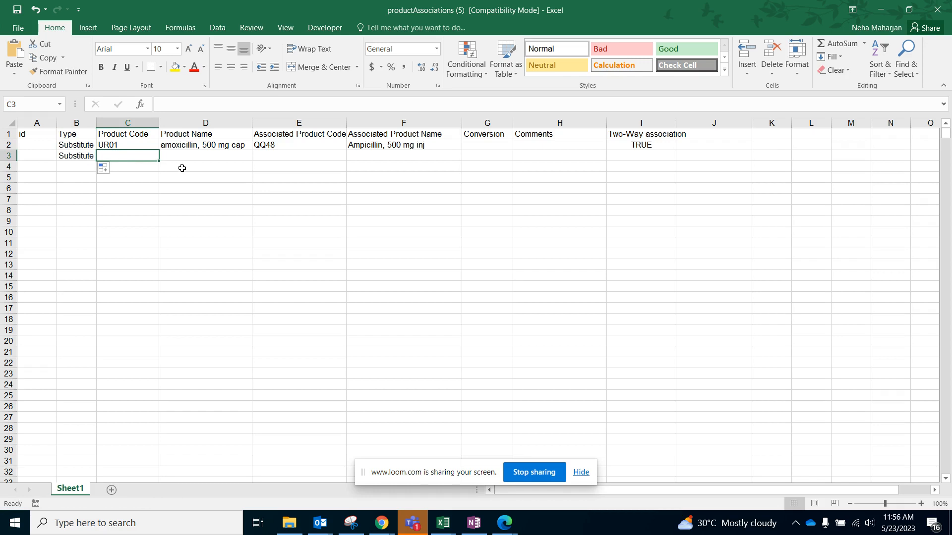
text(U)
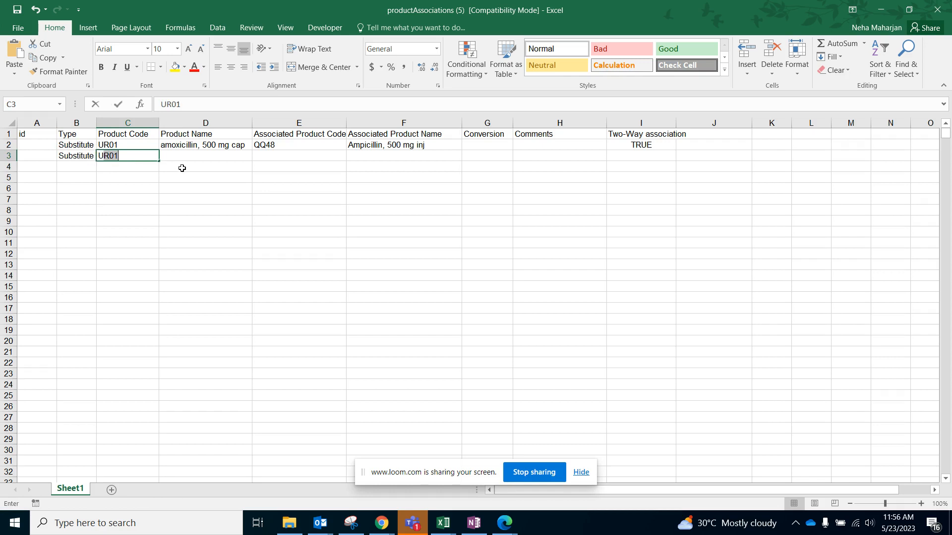
text(r)
key(BackSpace)
key(BackSpace)
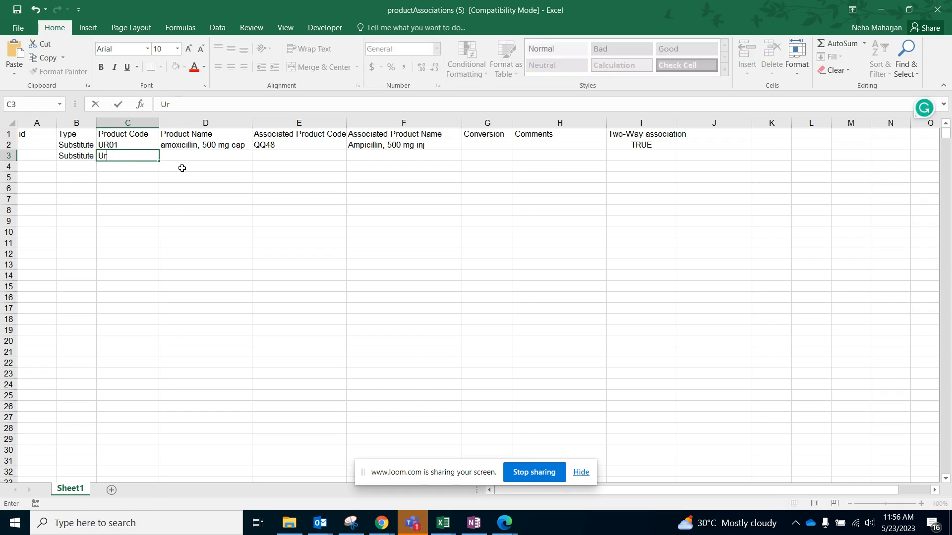
text(R01)
key(Tab)
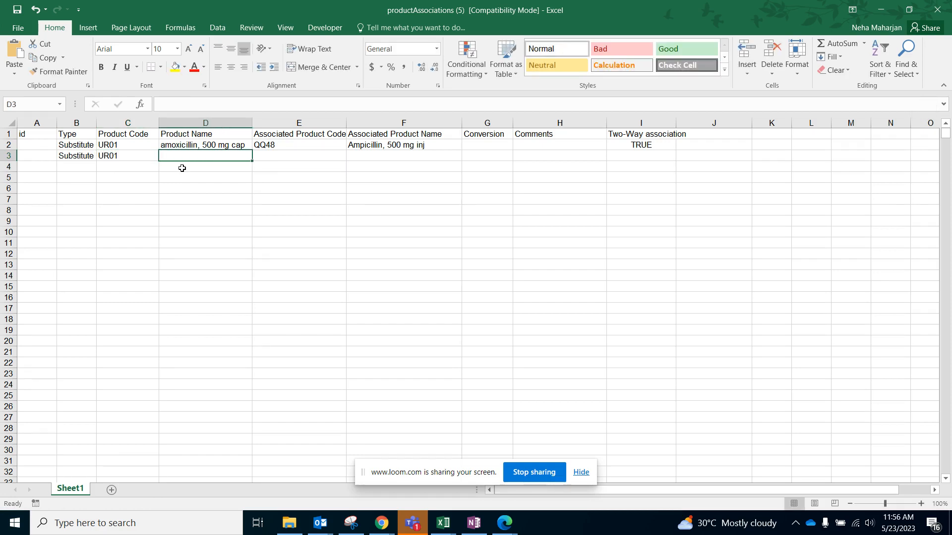
Step: Copy the product name "amoxicillin, 500 mg cap" from row 2 into row 3
key(Up)
key(ctrl+c)
key(Down)
key(ctrl+v)
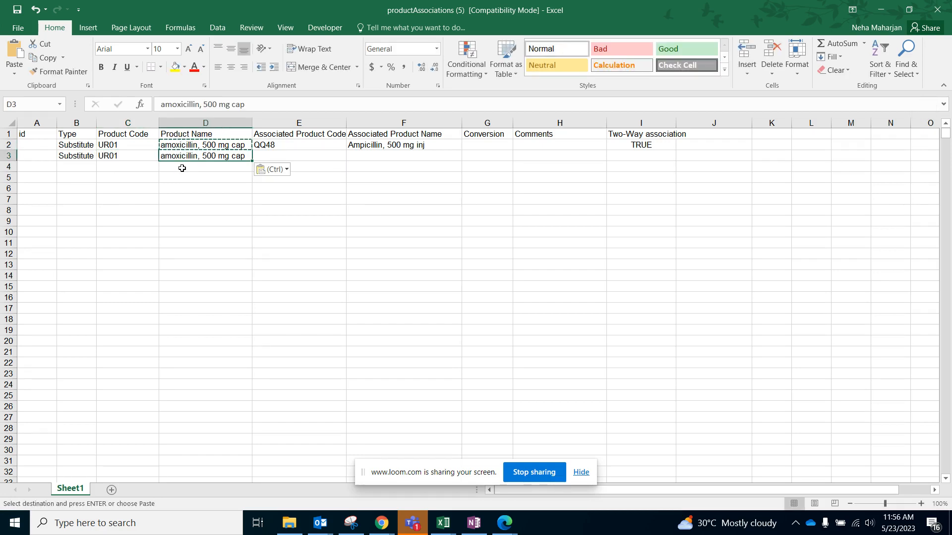
Step: Enter HU99 and "Amoxicillin, 250 mg cap" as row 3's associated product code and name, and set its Two-Way association to TRUE
key(Tab)
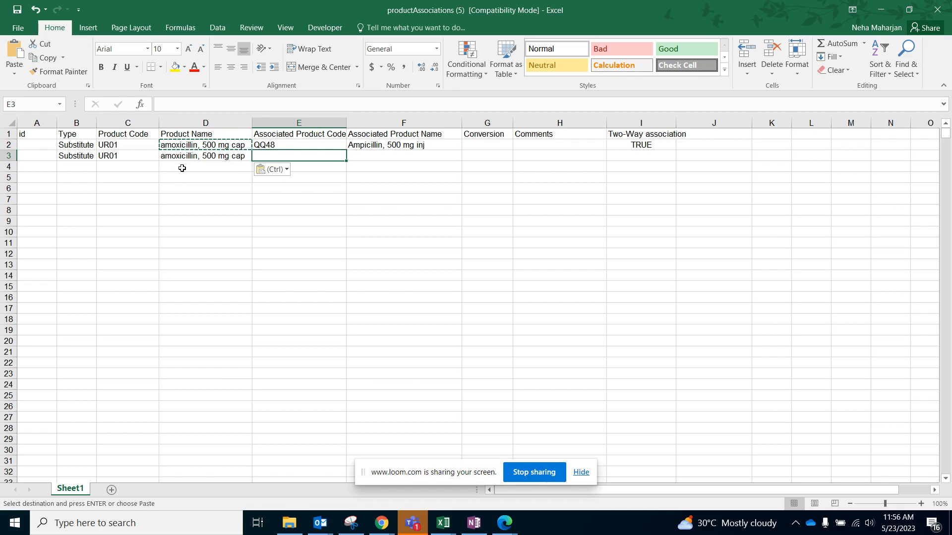
text(HU99)
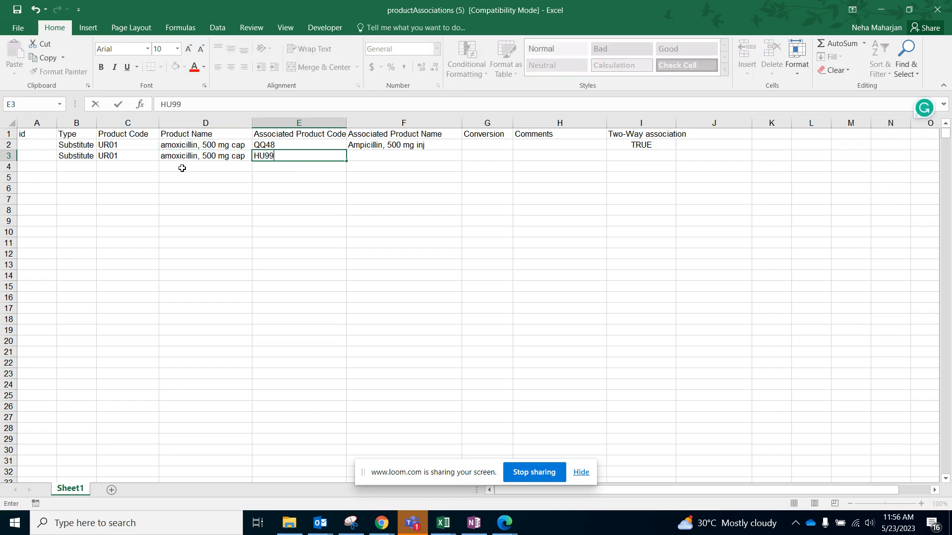
key(Tab)
text(Amoxic)
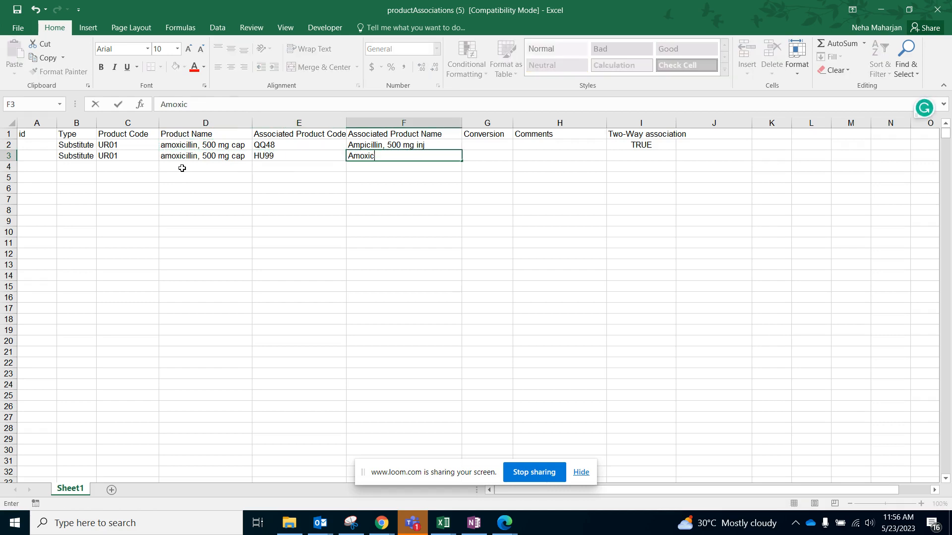
text(illin, 250 mg)
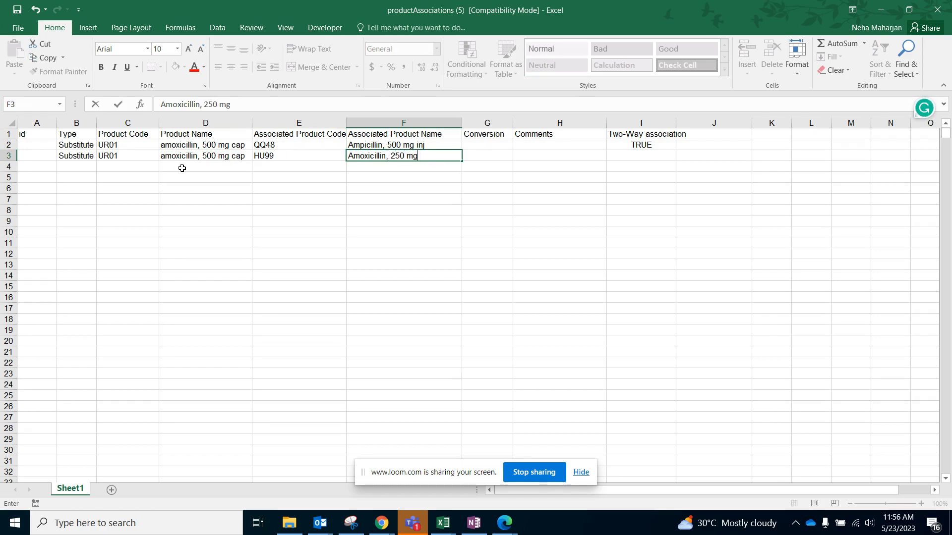
text( cap)
click(629, 156)
text(TRUE)
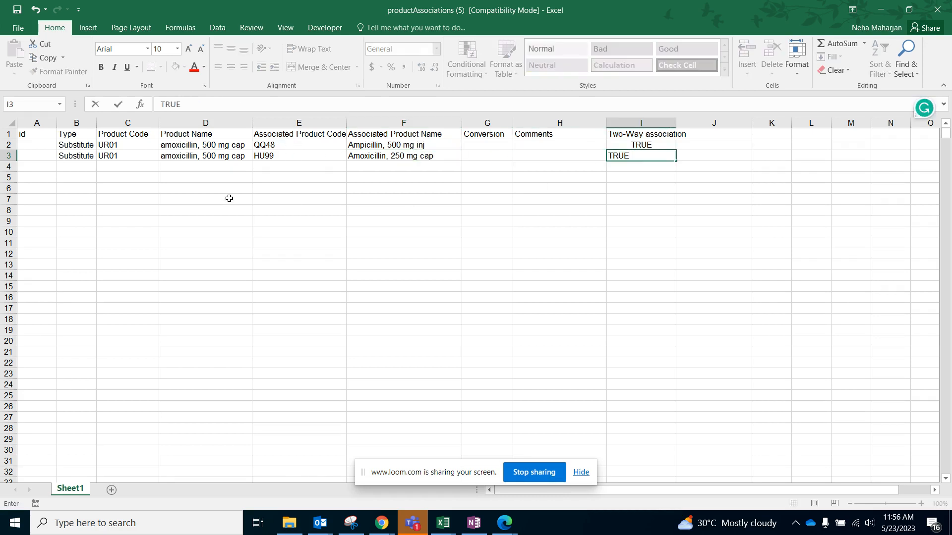
Step: Fill the Substitute type from row 3 down to row 5
click(84, 167)
click(84, 157)
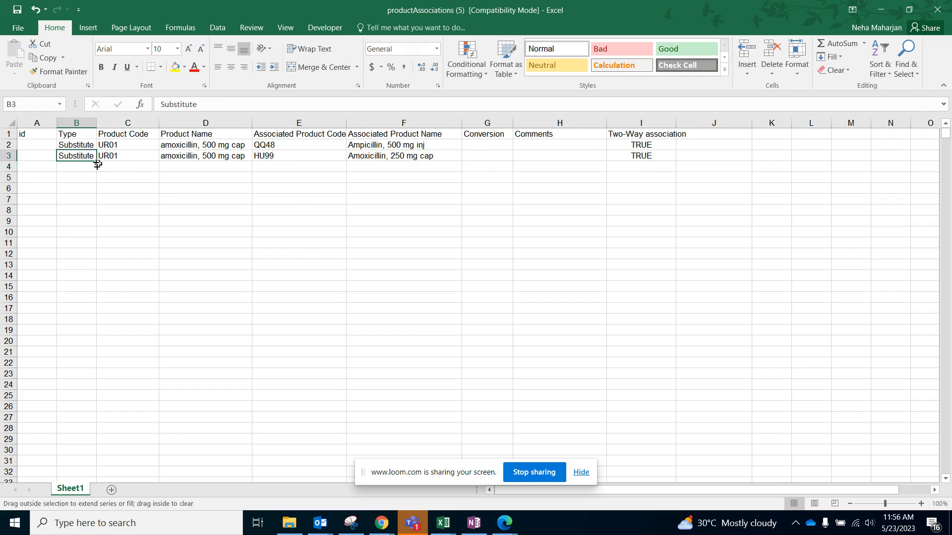
drag(98, 164, 95, 179)
Step: Enter YB55 as row 4's product code and "Capecitabine, 500 mg tab" as its product name
click(124, 165)
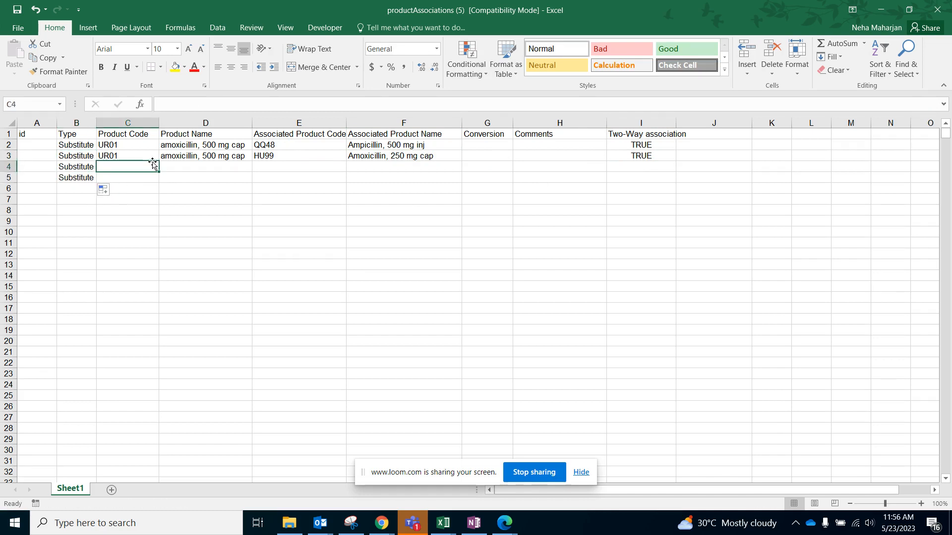
text(YB55)
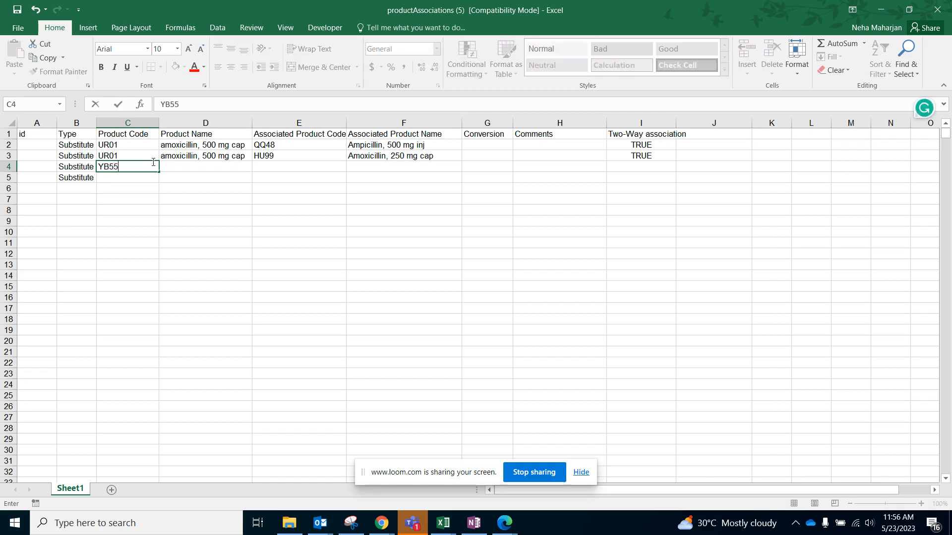
key(Tab)
text(C)
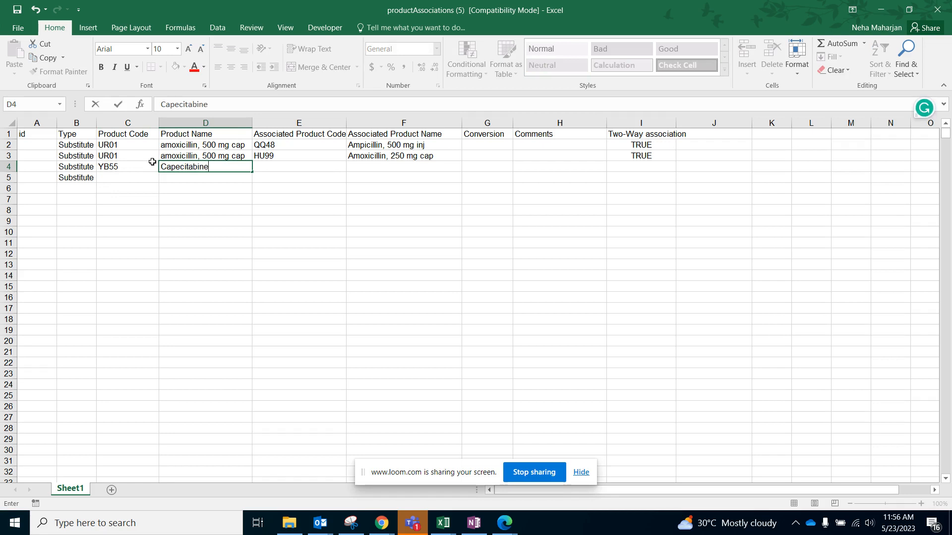
text(apecitabine, 500 mg tab)
key(Tab)
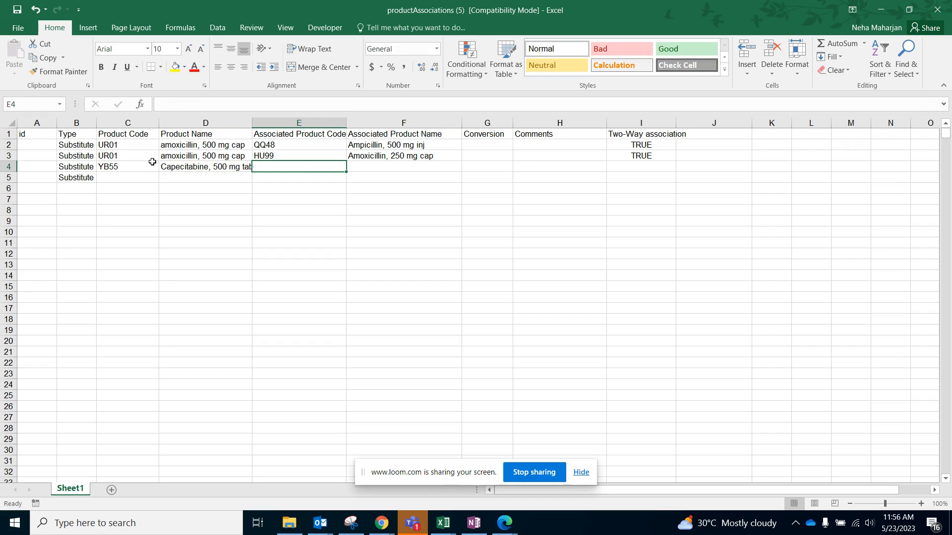
Step: Enter CK35 as row 4's associated product code and "Azithromycin, 500 mg tab" as its associated product name
text(CK35)
key(Tab)
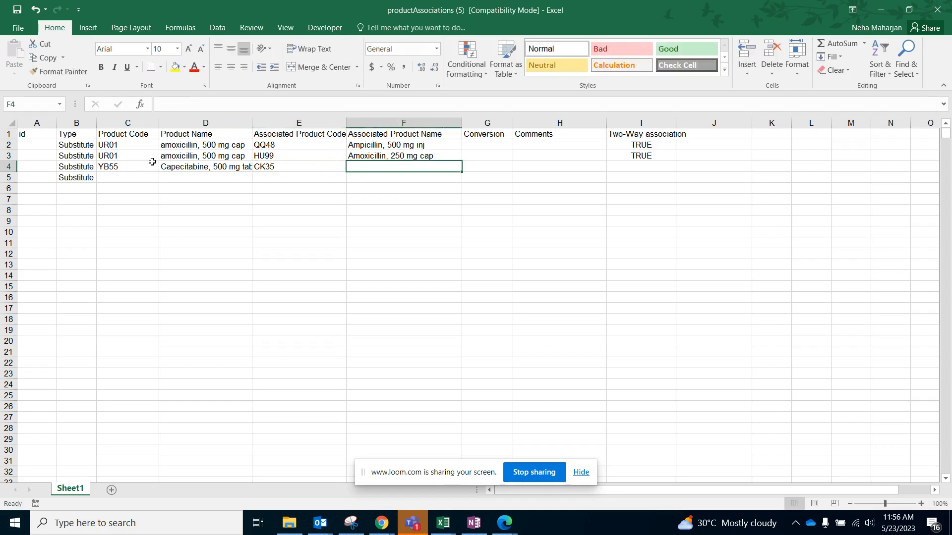
text(Azithro)
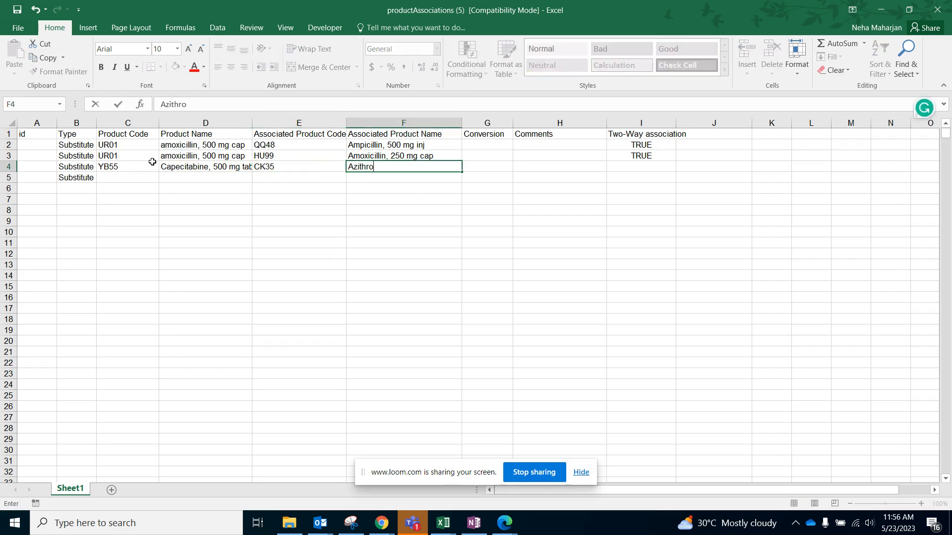
text(mycin, 500 mg tab)
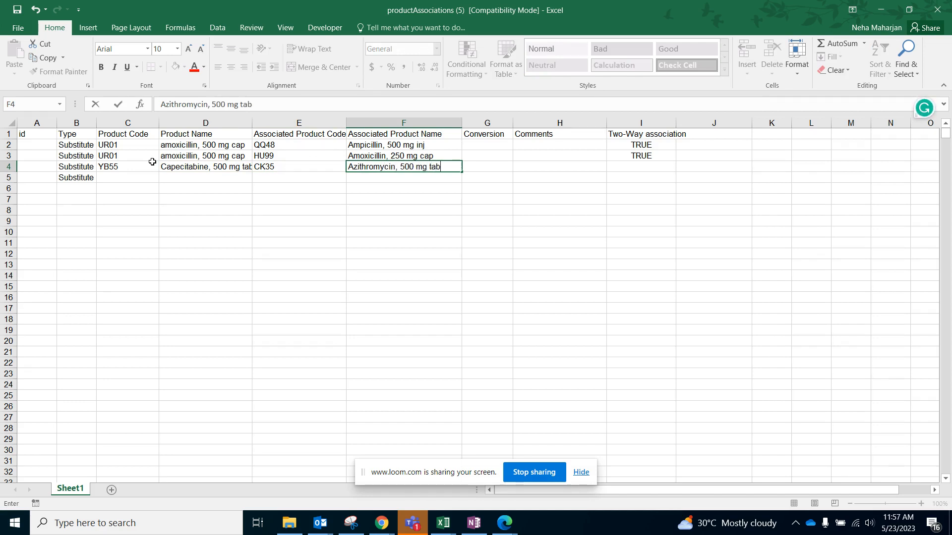
Step: Set row 4's Two-Way association to TRUE, leaving its Conversion and Comments empty
key(Tab)
key(Tab)
key(Tab)
text(Tru)
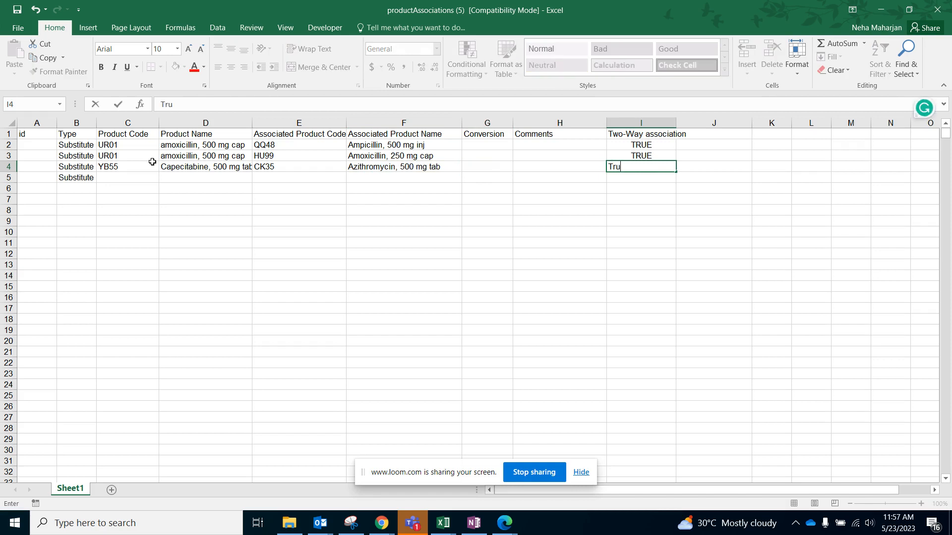
text(RUE)
Step: Enter EE14 as row 5's product code and "Gloves, lightly powdered 6.5" as its product name
click(139, 177)
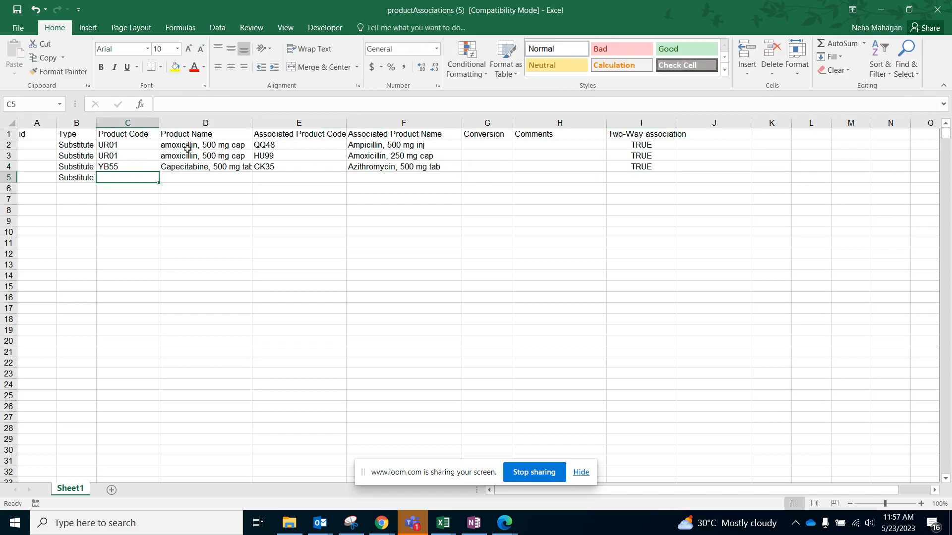
text(EE14)
key(Tab)
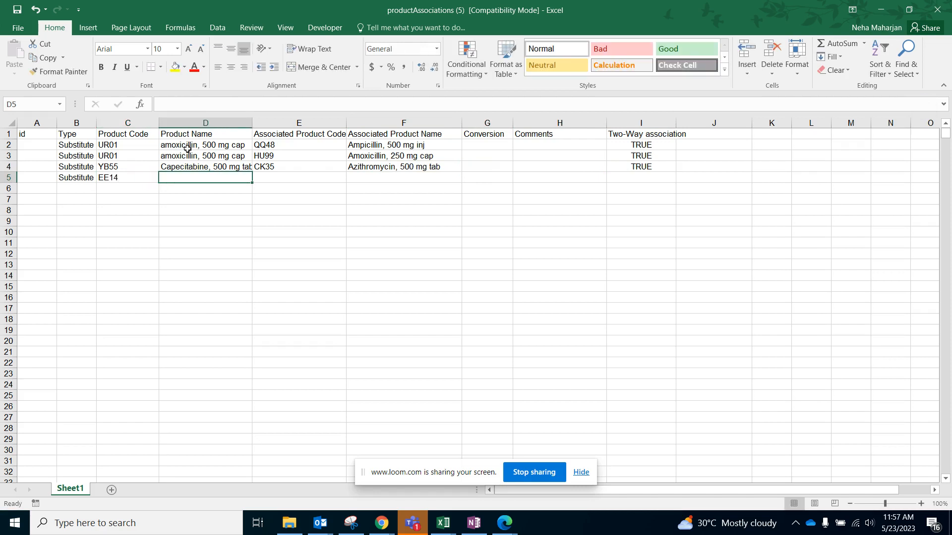
text(Glove)
text(s, )
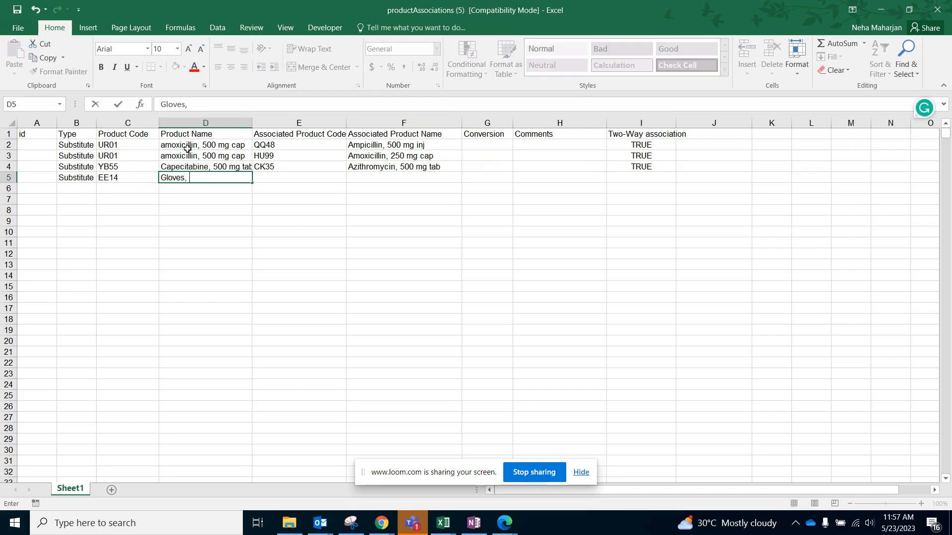
text(lightly powdered)
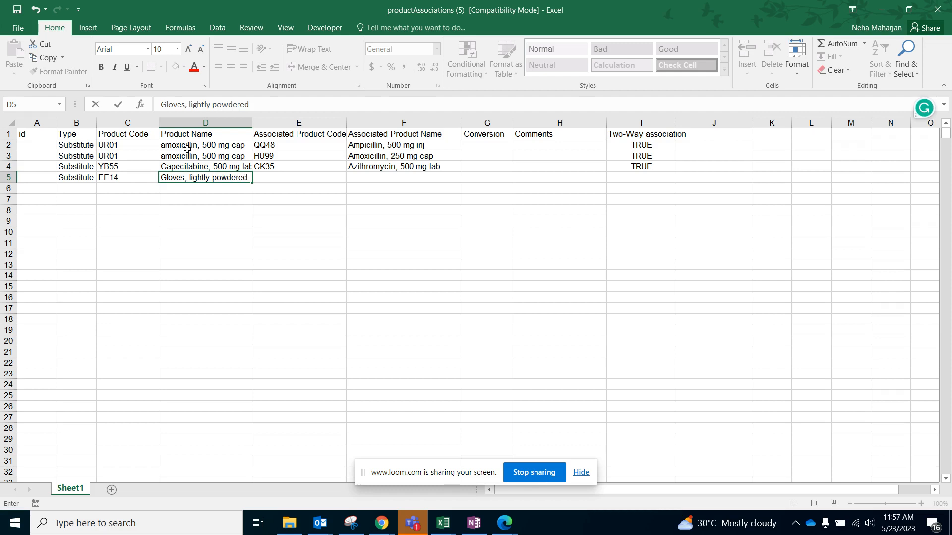
text( 6.5)
key(Tab)
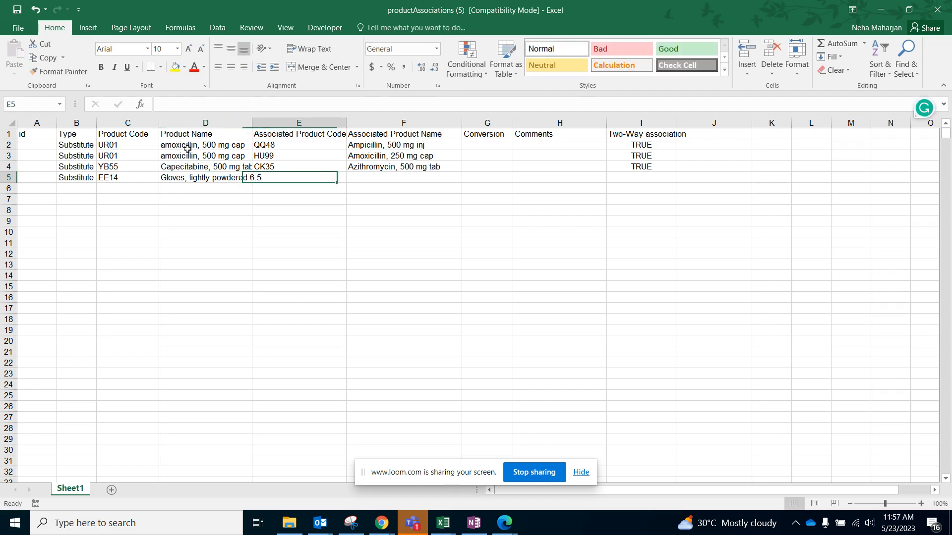
Step: Enter BY90 as row 5's associated product code and "Gloves, Powder-free 6.5" as its associated product name
text(BY)
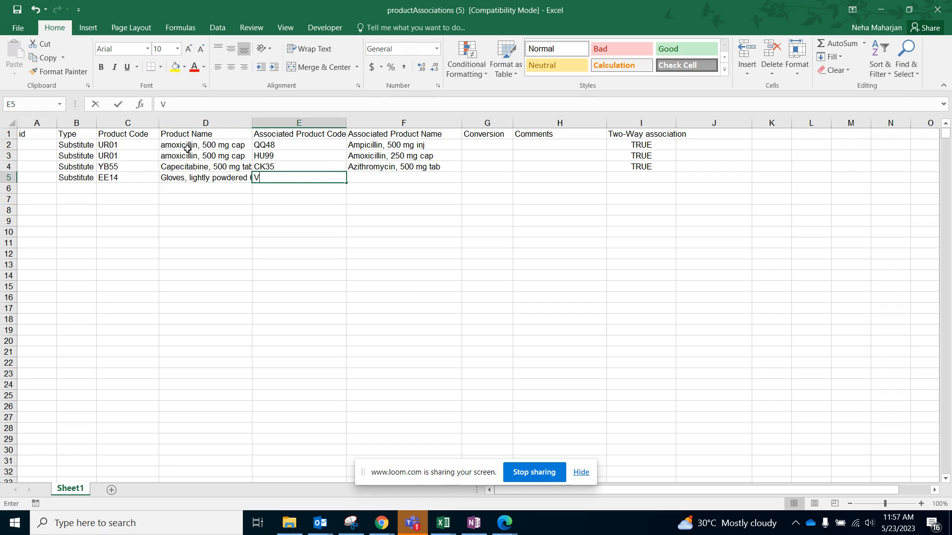
text(90)
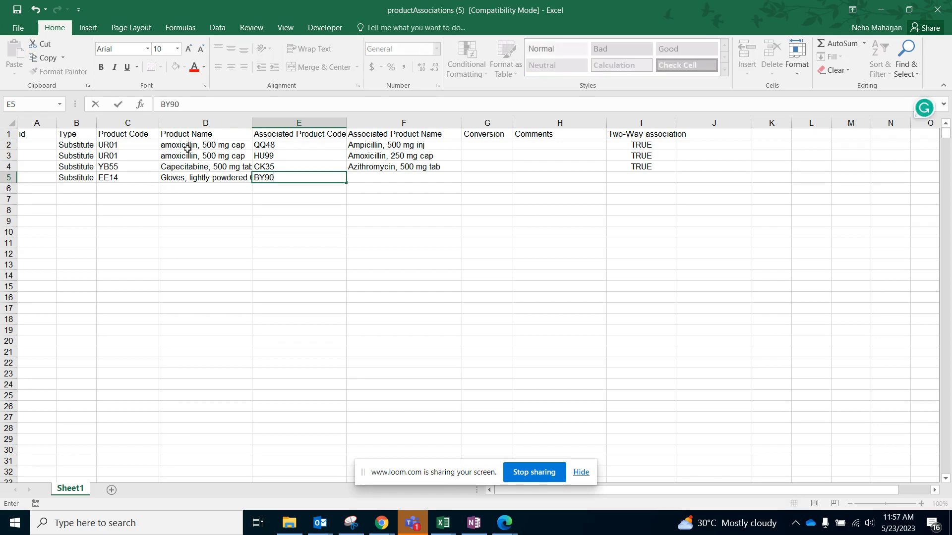
key(Tab)
text(Glove)
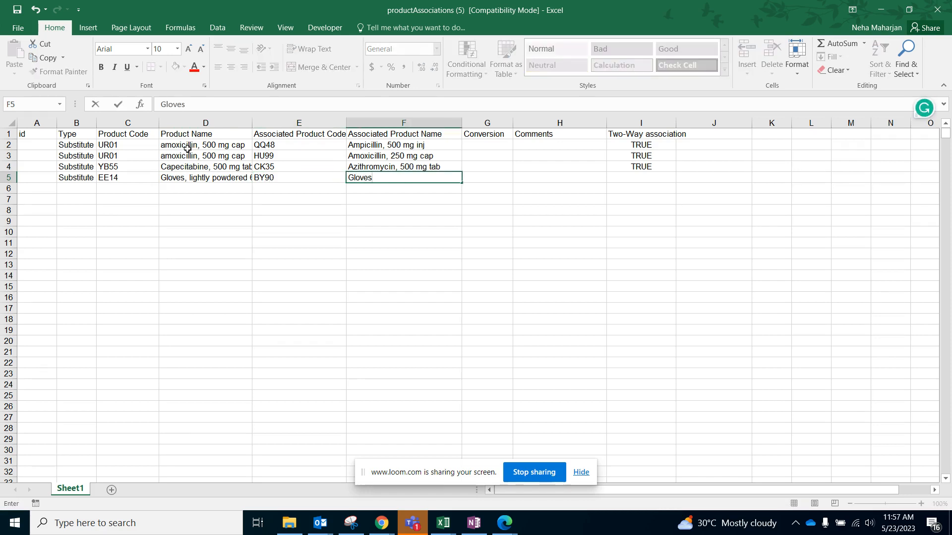
text(s, non)
key(ctrl+shift+Left)
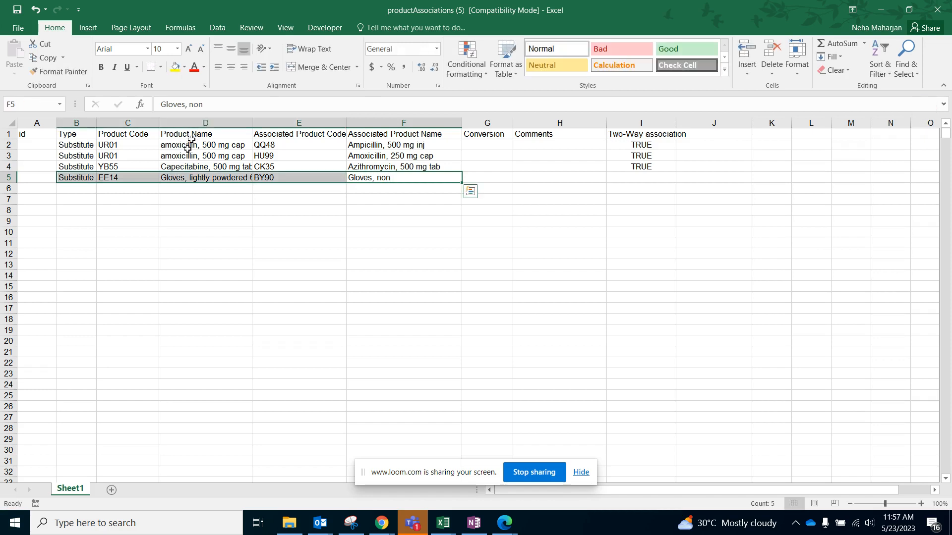
double_click(397, 179)
key(BackSpace)
key(BackSpace)
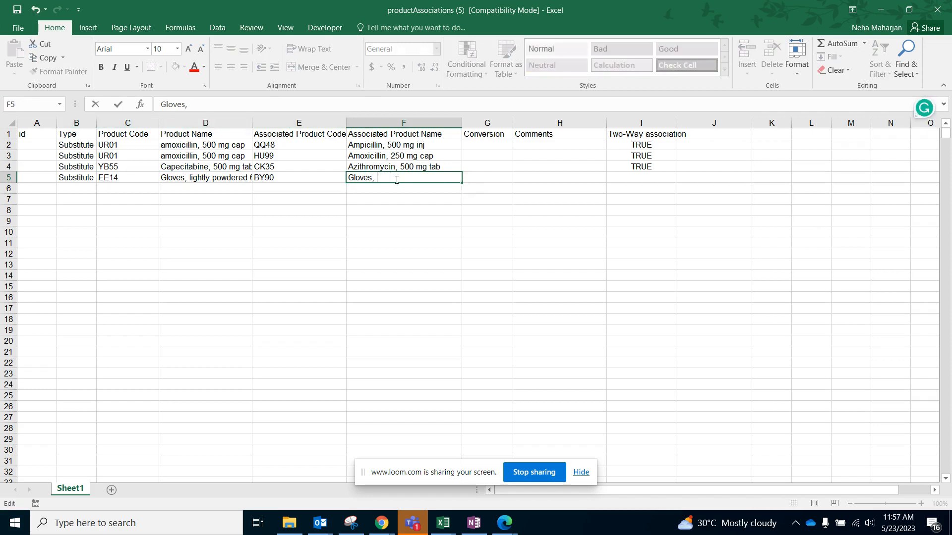
text(Powder-free 6.5)
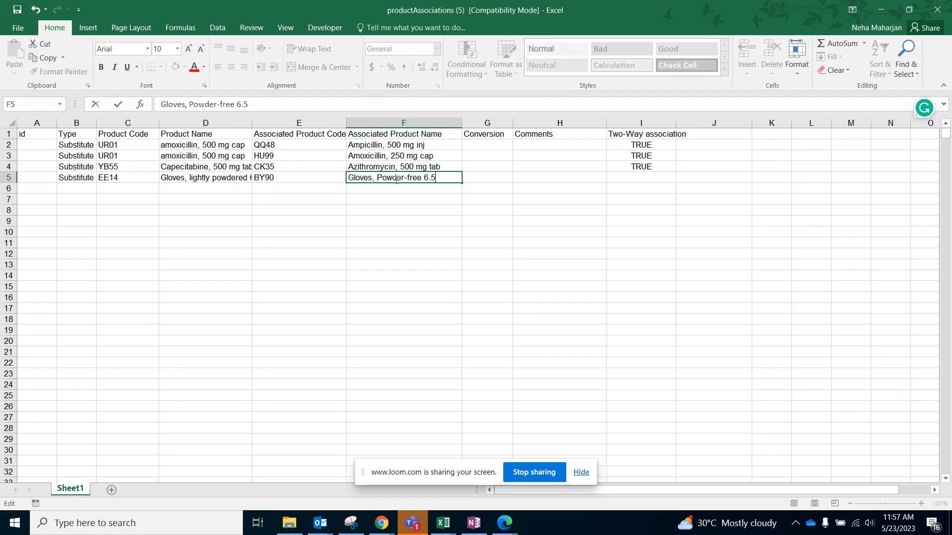
Step: Set row 5's Two-Way association to TRUE and save the workbook
click(647, 179)
text(TR)
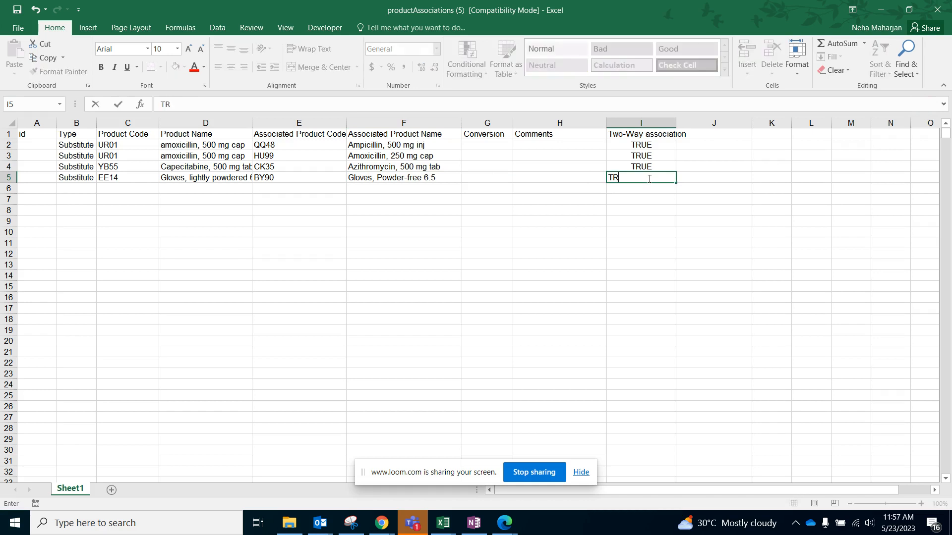
text(UW)
key(BackSpace)
text(E)
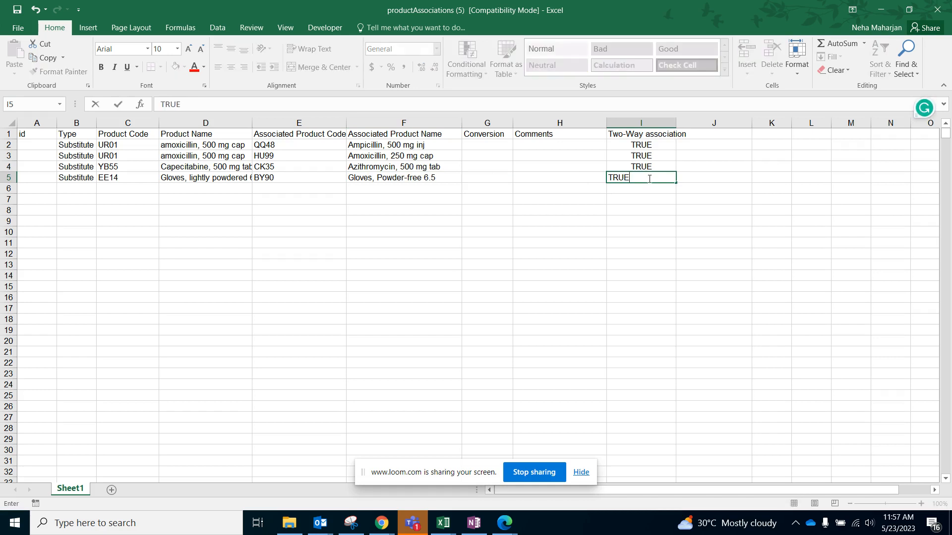
click(642, 203)
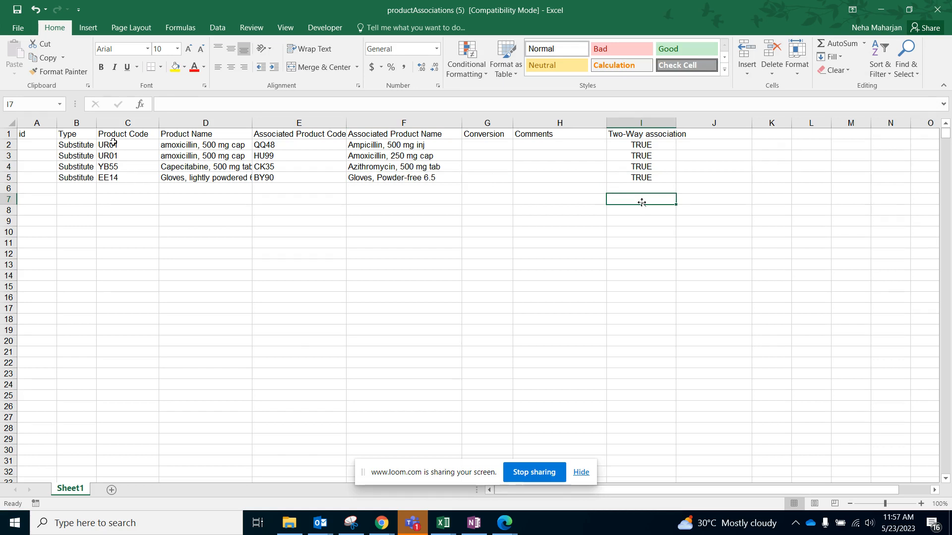
click(21, 12)
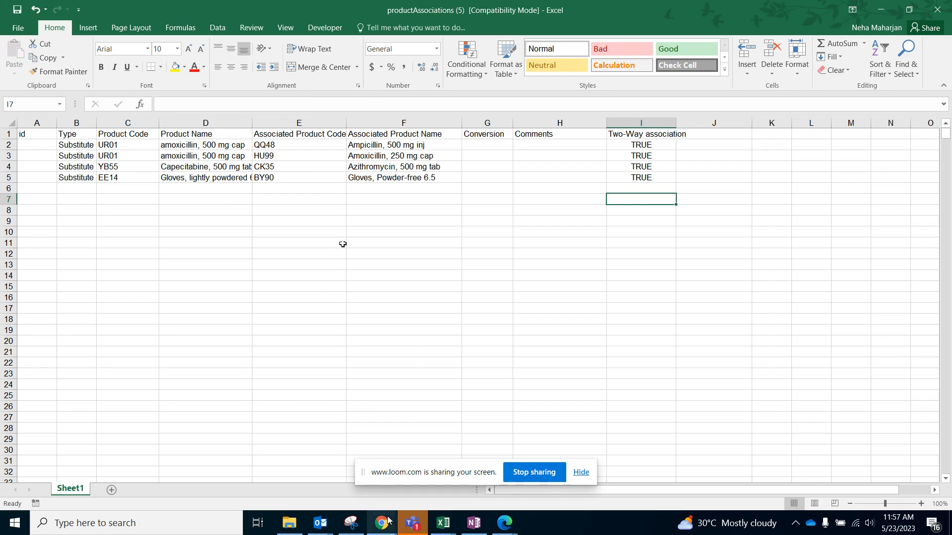
Step: Switch to the OpenBoxes Import Data page in Chrome and choose Product Associations as the import type
mouse_move(389, 520)
click(449, 466)
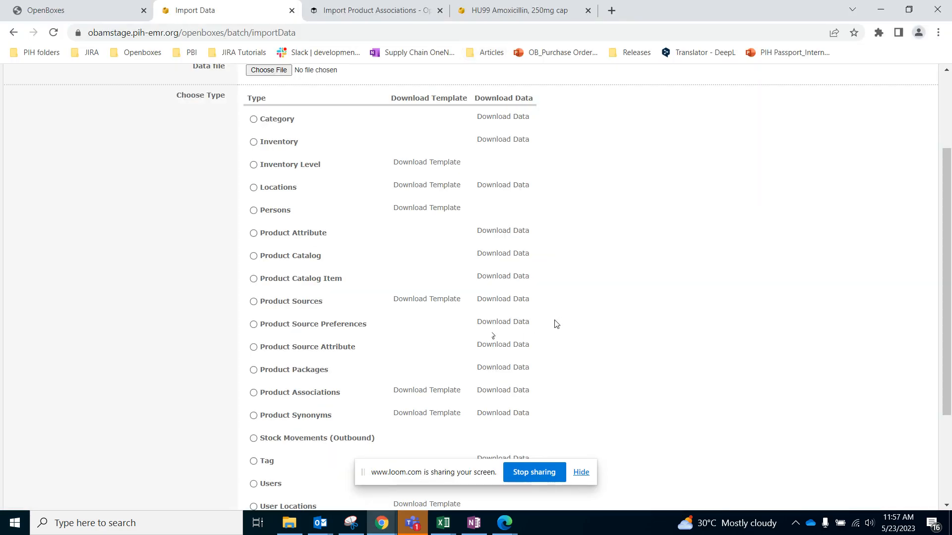
click(254, 393)
scroll(604, 397, up, 3)
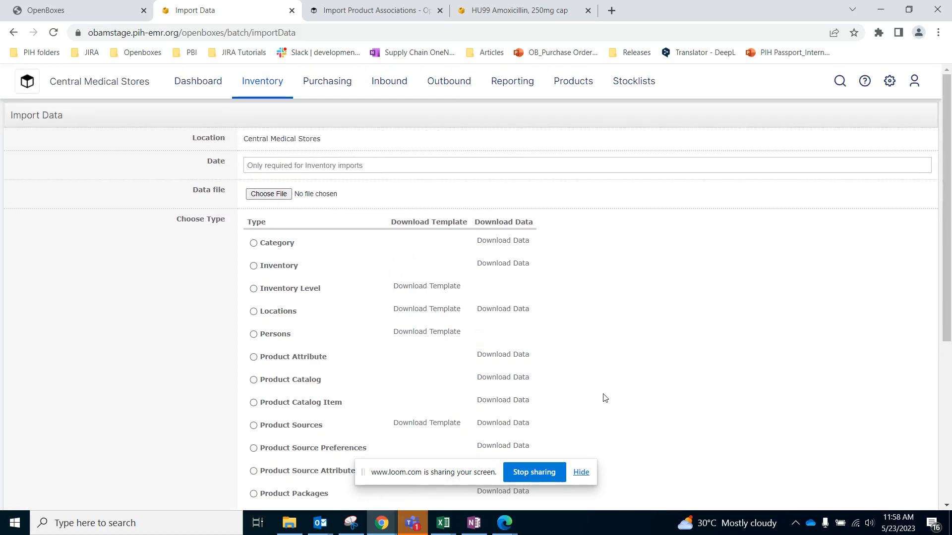
Step: Choose productAssociations (5) from Downloads as the data file and upload it as Product Associations for preview
click(269, 194)
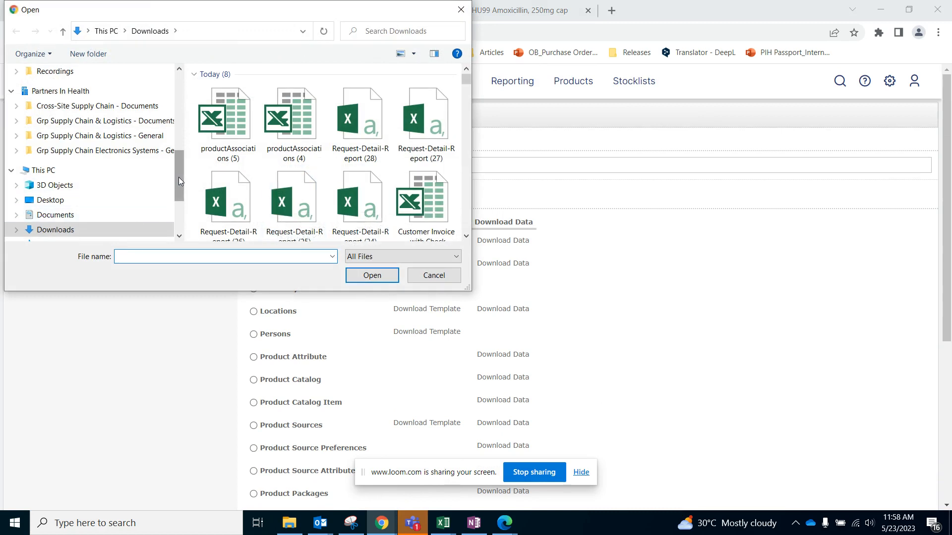
drag(179, 177, 177, 180)
click(95, 214)
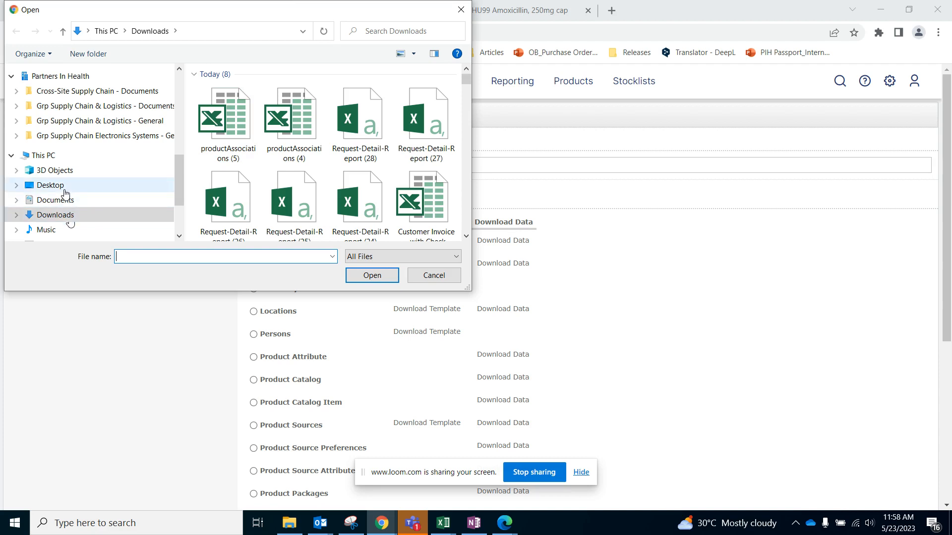
click(51, 185)
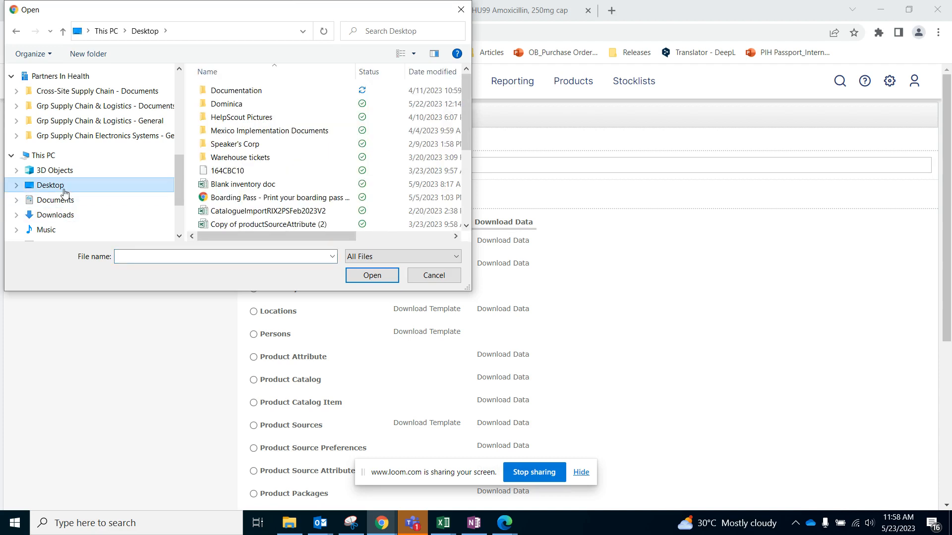
click(69, 218)
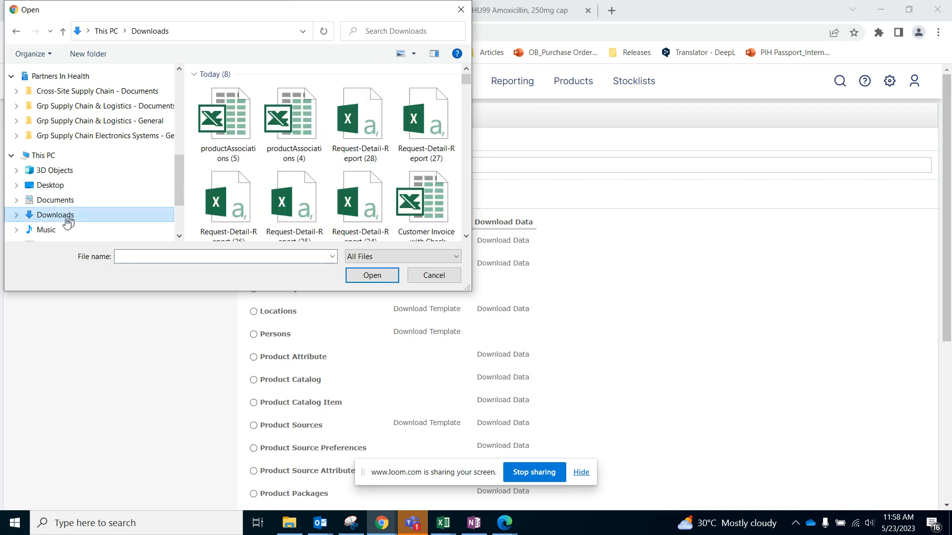
click(228, 132)
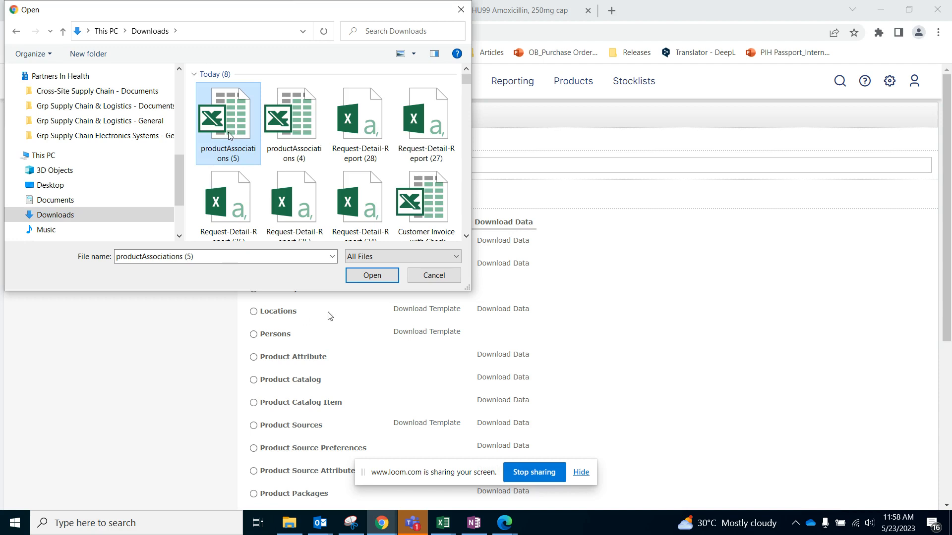
click(350, 278)
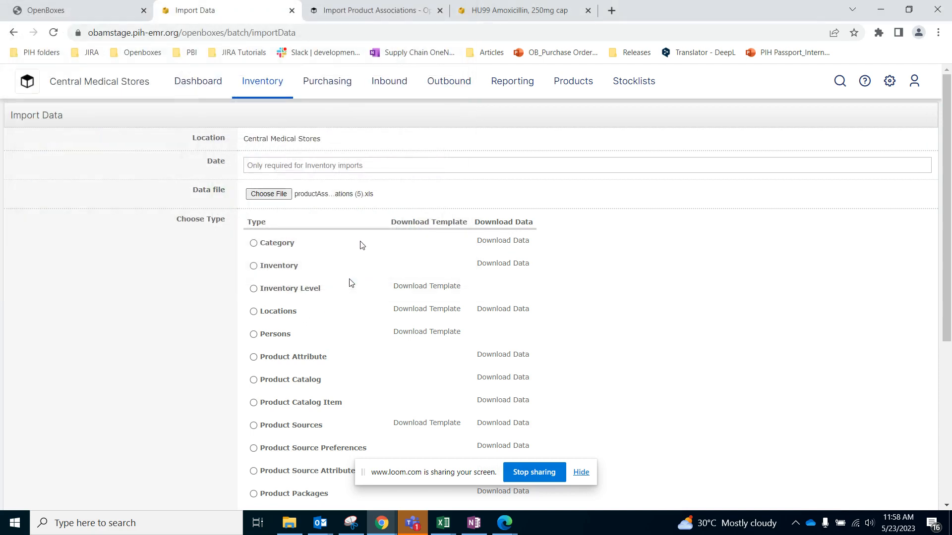
scroll(577, 248, down, 5)
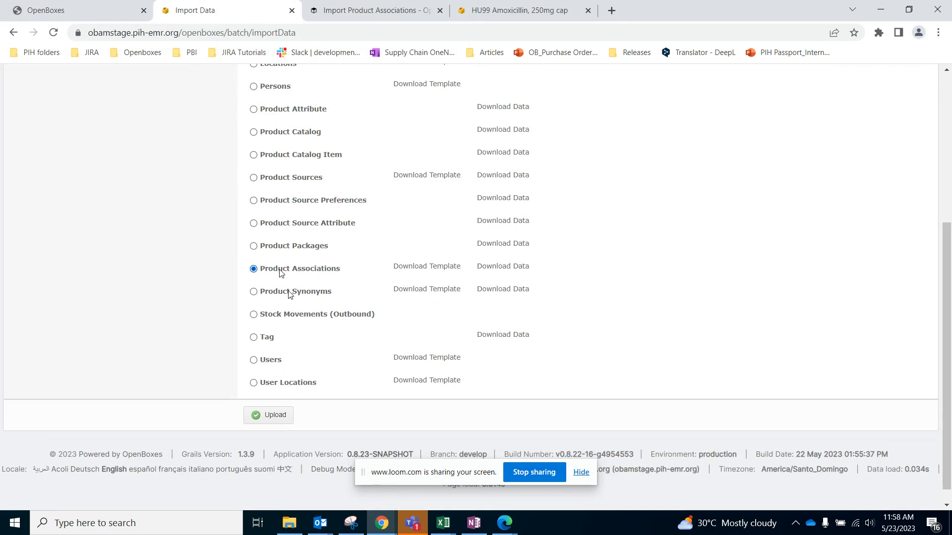
click(279, 423)
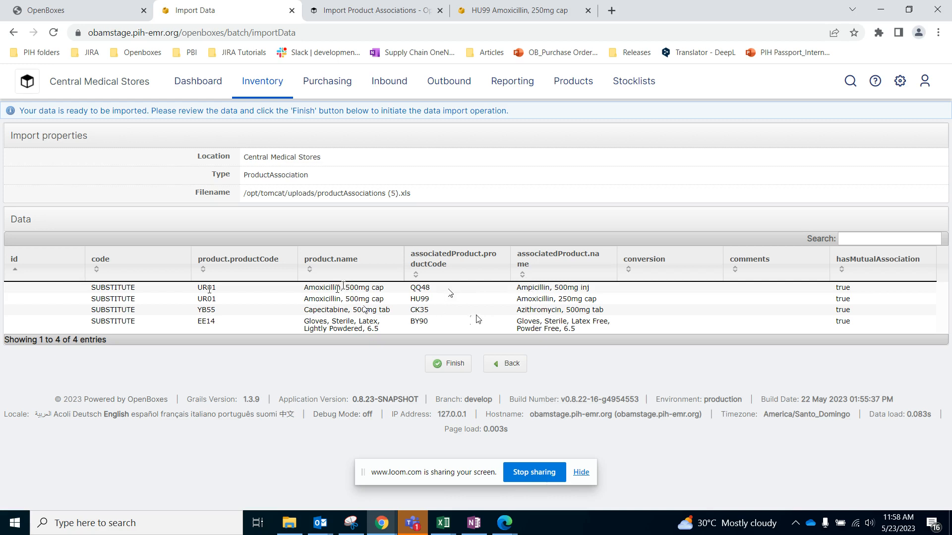
Step: Go back from the preview to the import form and review the associated product codes in the Excel workbook
click(496, 367)
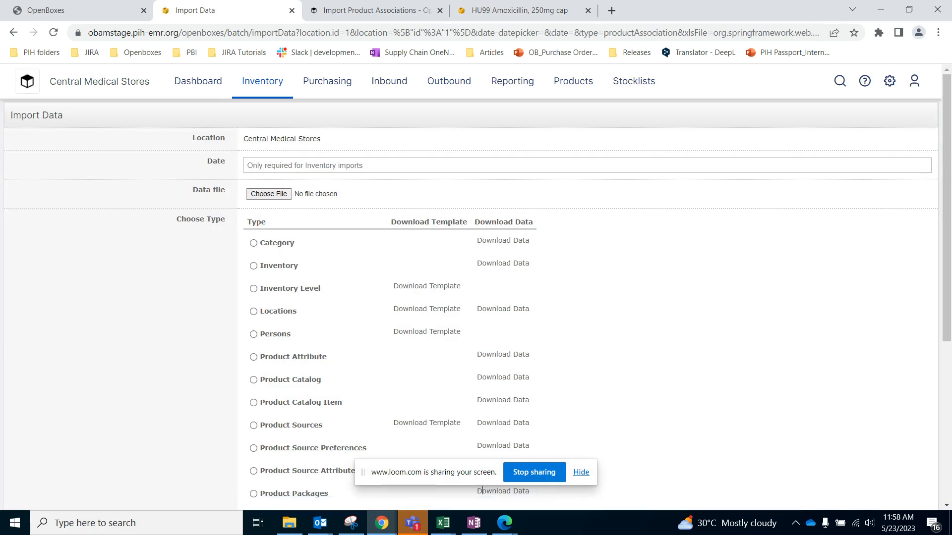
mouse_move(443, 523)
click(701, 482)
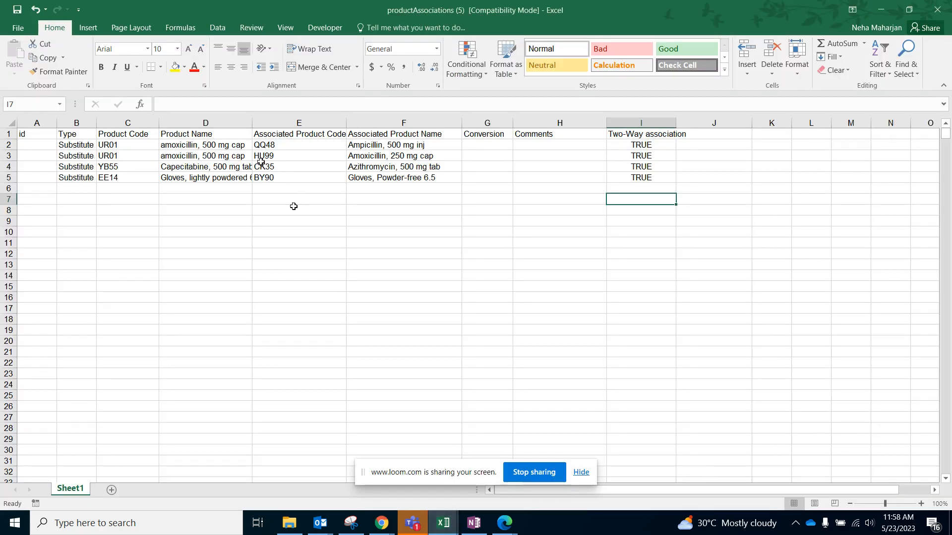
click(265, 176)
click(881, 9)
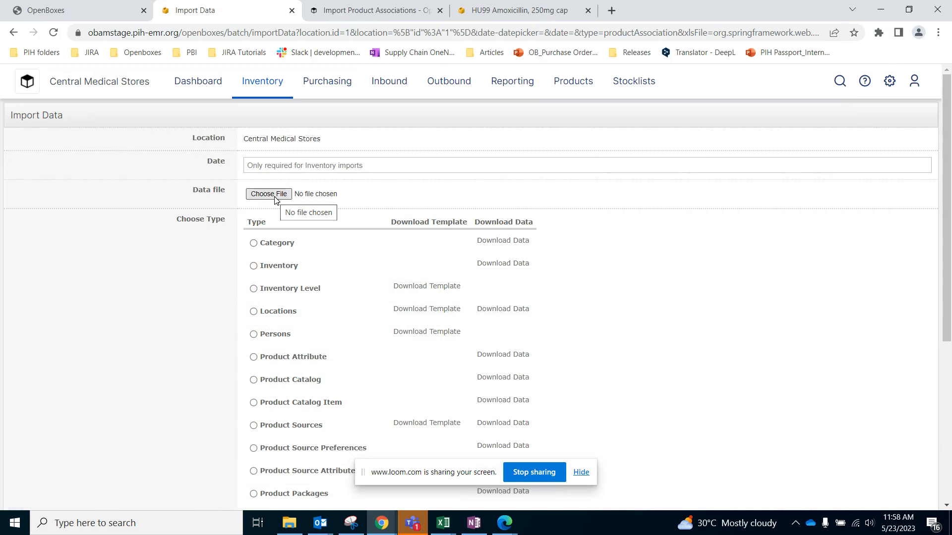
Step: Choose productAssociations (5) from Downloads as the data file and upload it for the Product Associations import
click(275, 199)
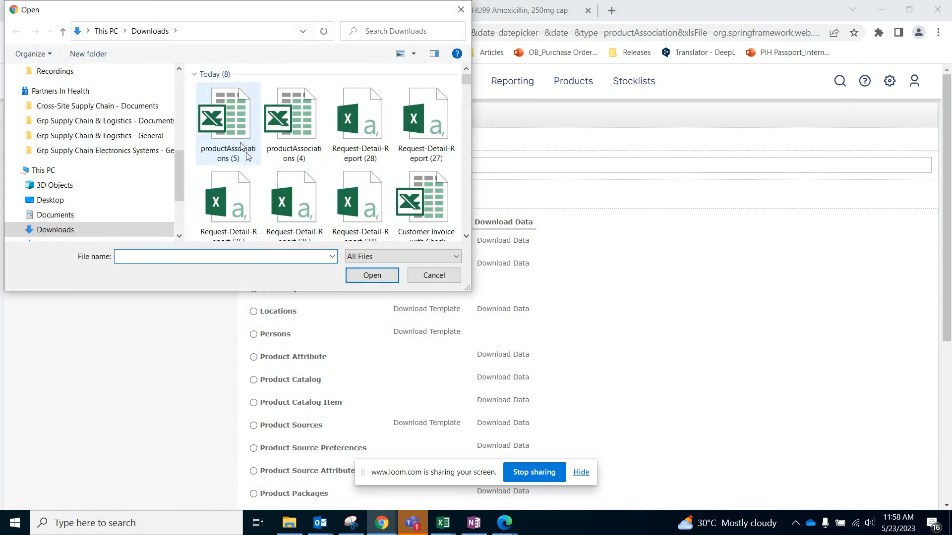
click(238, 143)
click(385, 276)
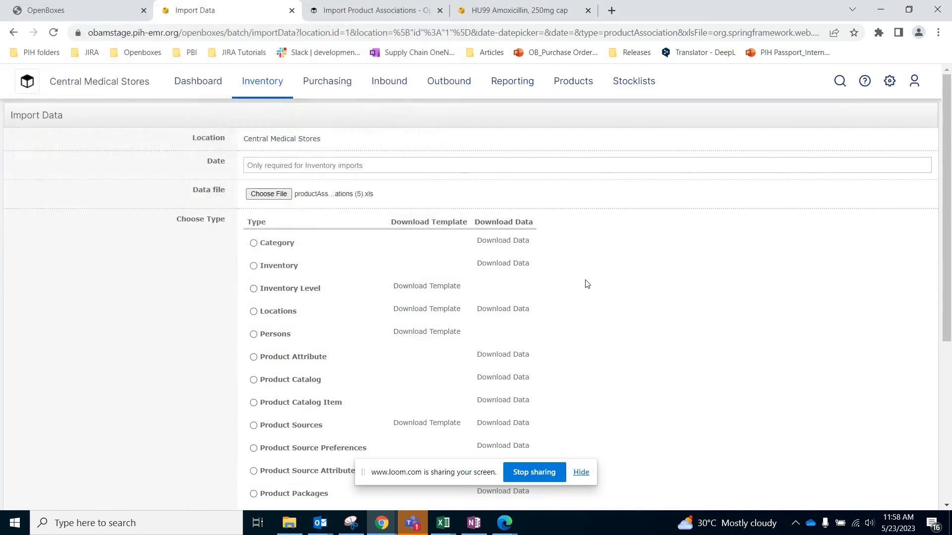
scroll(587, 284, down, 4)
scroll(586, 283, down, 2)
click(288, 419)
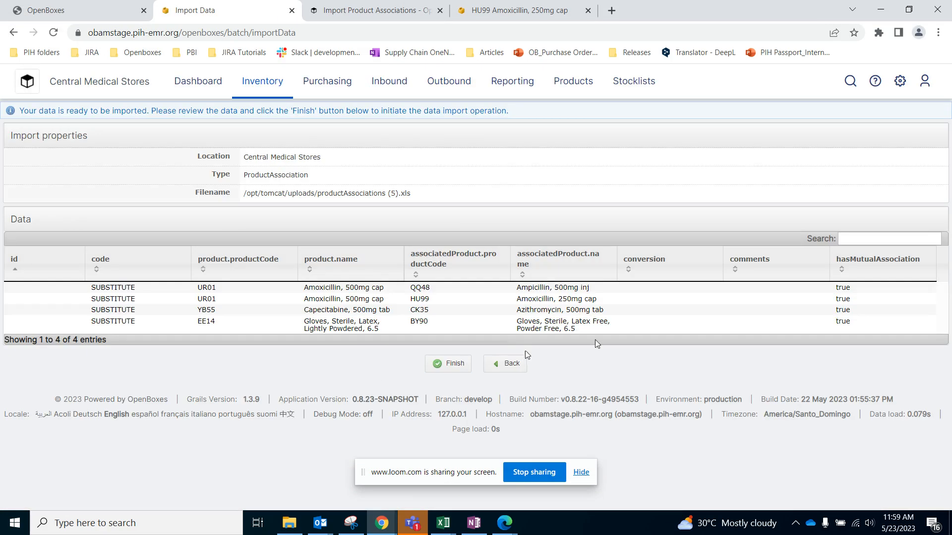
Step: Check the UR01 rows in the import preview with its search, clear the search, and finish the import
click(875, 239)
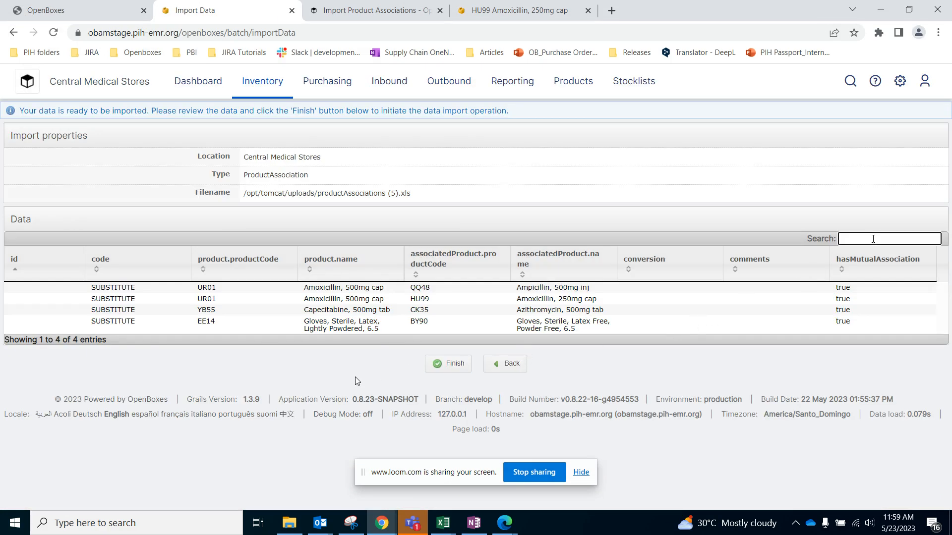
text(UR01)
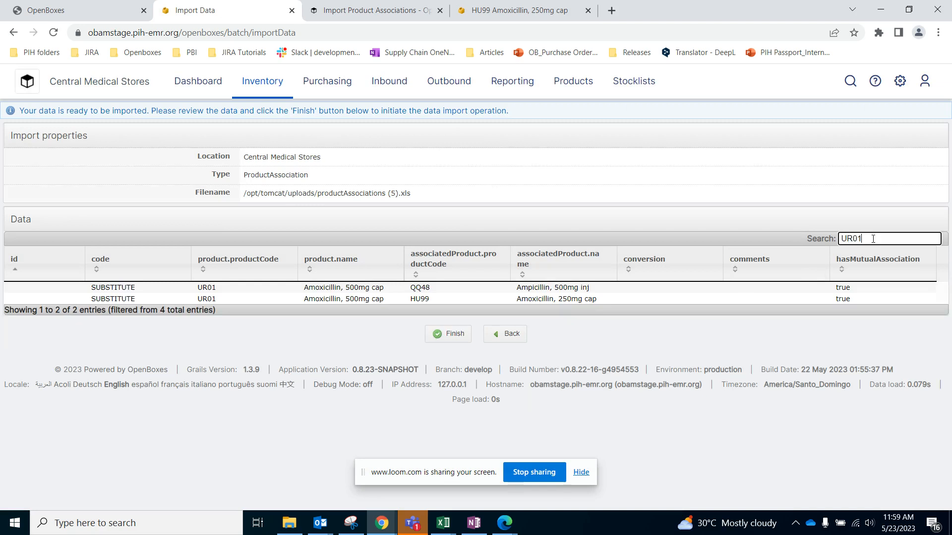
key(ctrl+a)
key(BackSpace)
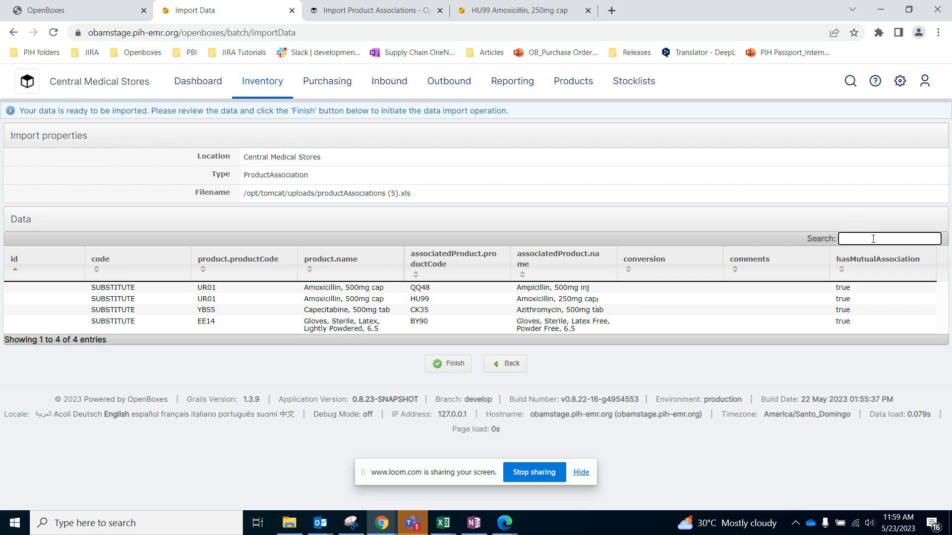
click(448, 367)
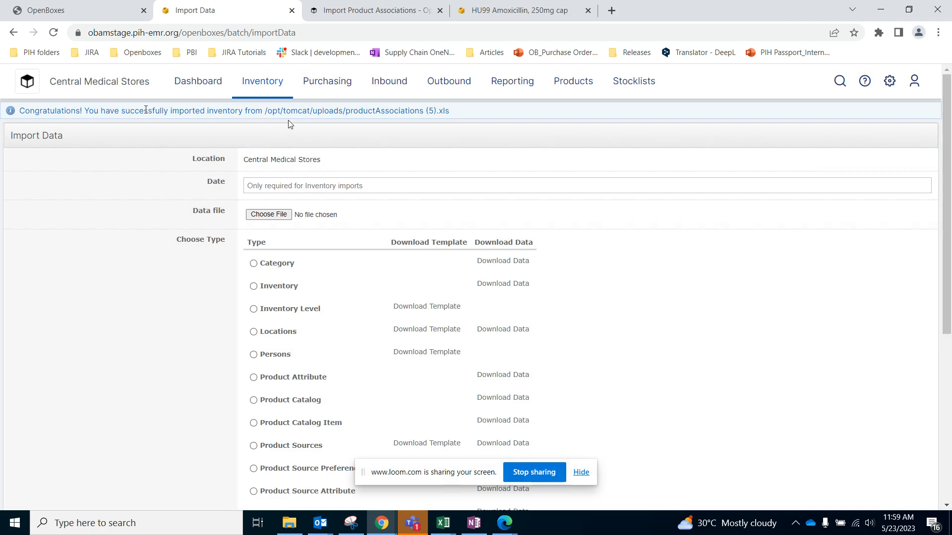
Step: Find product HU99 and examine its product associations, including those of its substitute UR01 Amoxicillin, 500mg cap
click(840, 80)
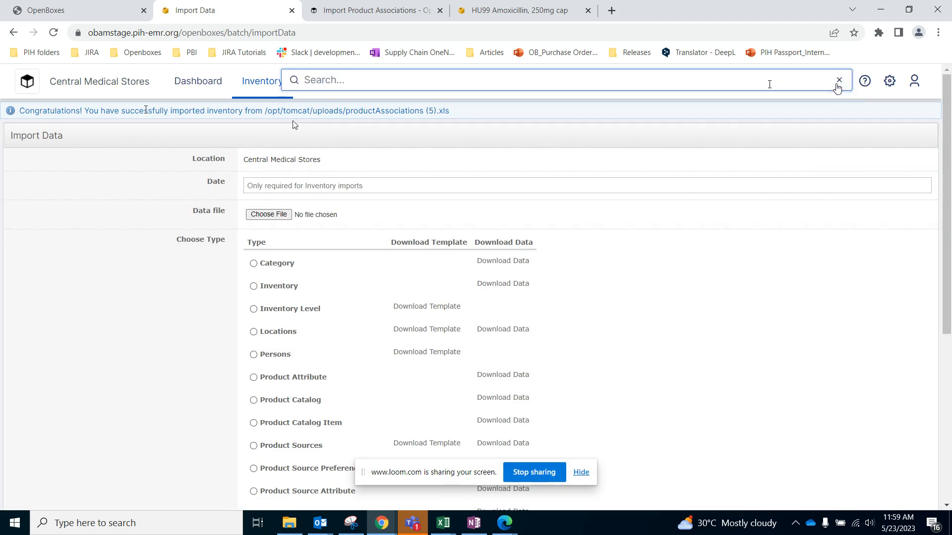
text(HU99)
key(Return)
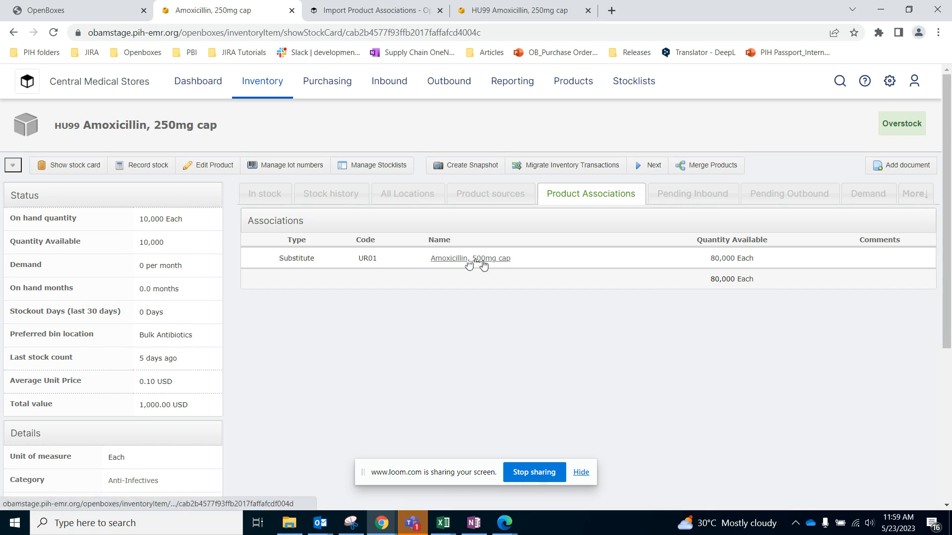
click(441, 258)
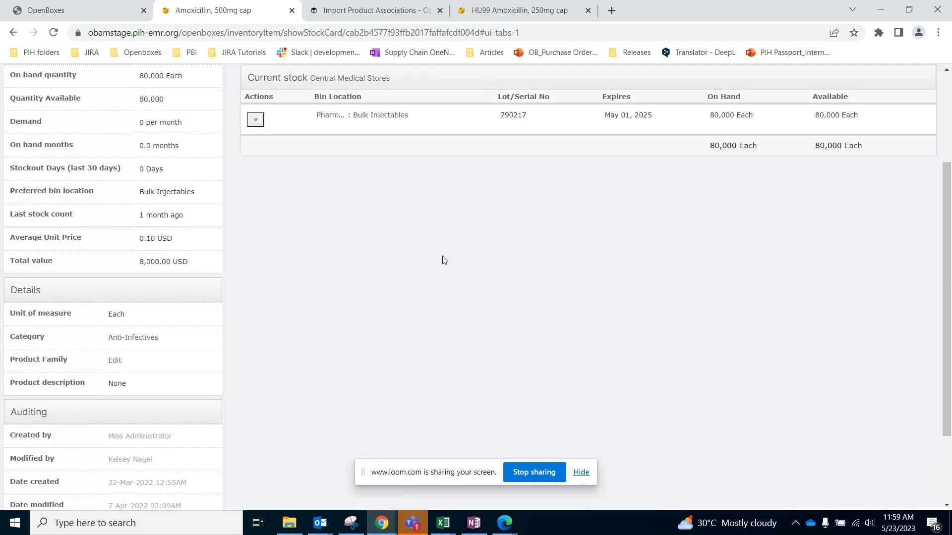
click(578, 197)
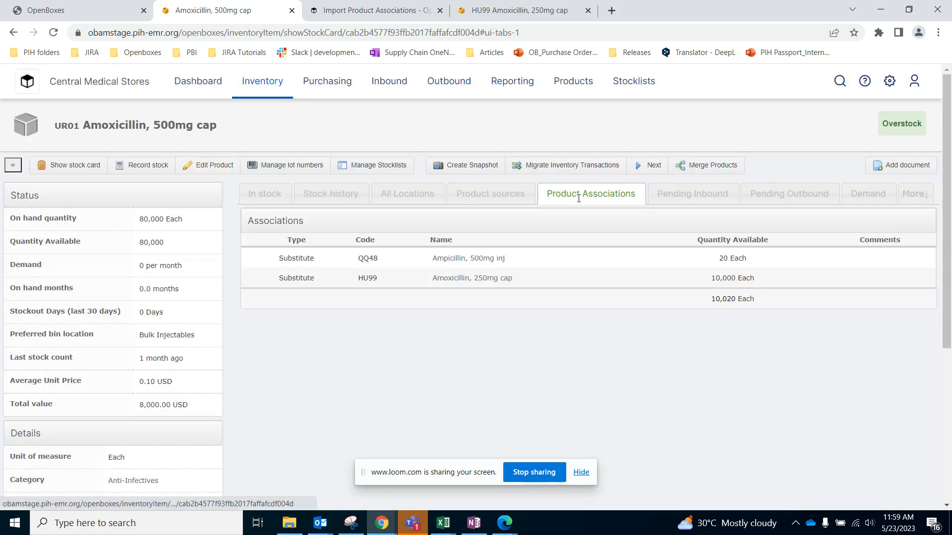